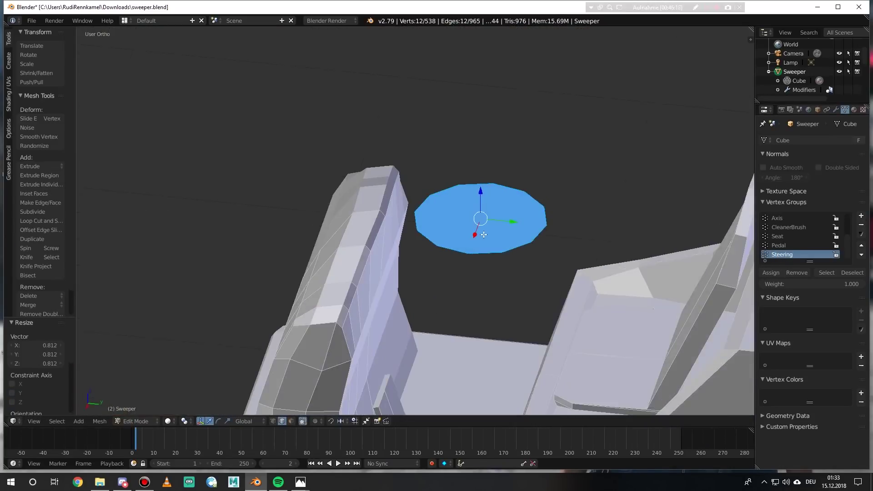
Extrude the flat steering wheel disc by about 0.035 to give it thickness.
key("e")
left_click(511, 262)
middle_click_drag(511, 262, 521, 242)
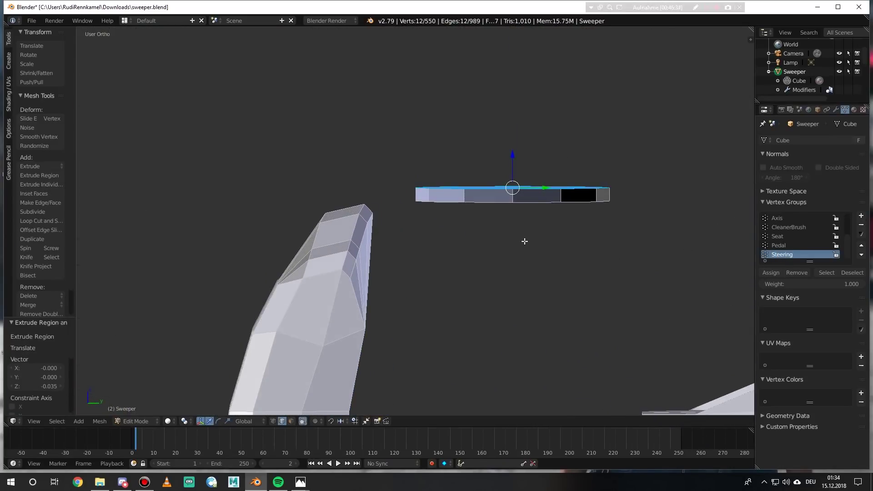
Select the whole steering disc, tilt it towards the driver in side view and move it into place beside the front piece.
key("KP_3")
key("z")
key("ctrl+l")
key("r")
left_click(445, 213)
key("g")
left_click(438, 212)
scroll(438, 212, "down", 5)
middle_click_drag(437, 211, 544, 258)
key("KP_Decimal")
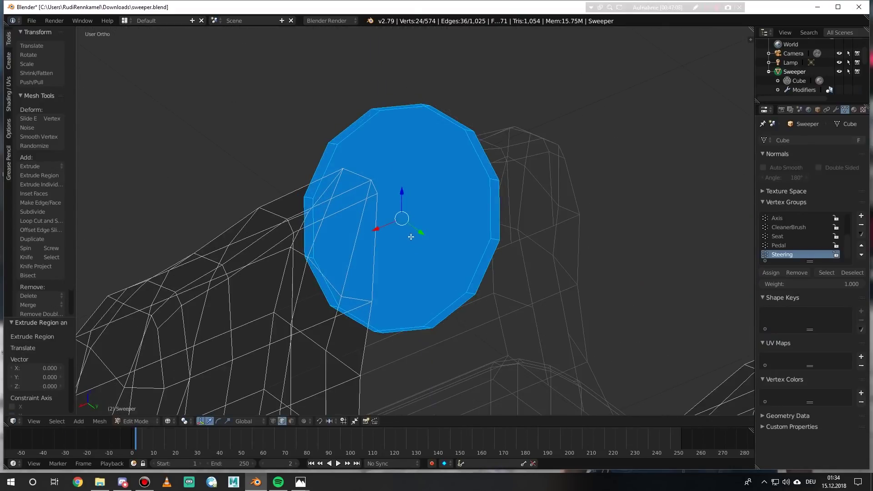
Extrude the disc's round faces in place and scale them inward to outline the steering wheel's rim.
key("KP_1")
key("e")
key("Escape")
key("i")
left_click(469, 277)
middle_click_drag(469, 276, 437, 255)
key("KP_1")
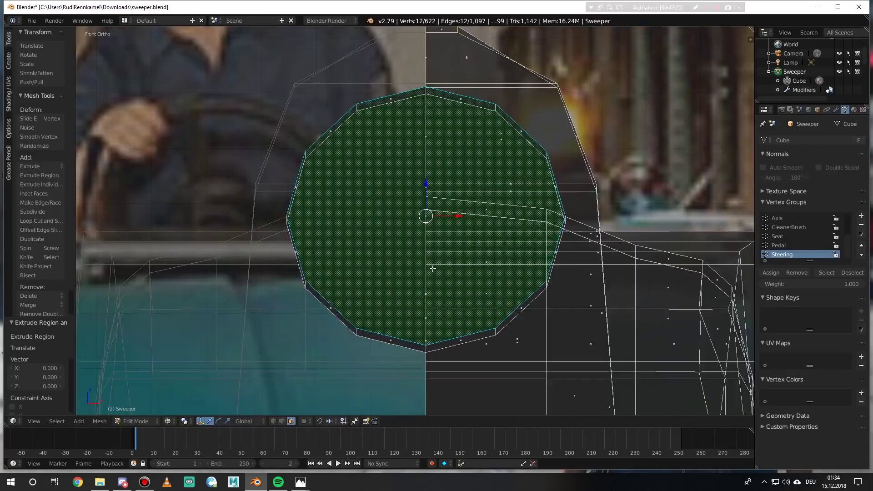
key("s")
left_click(463, 231)
Delete the faces inside the rim so only an open steering wheel ring is left.
key("KP_3")
key("a")
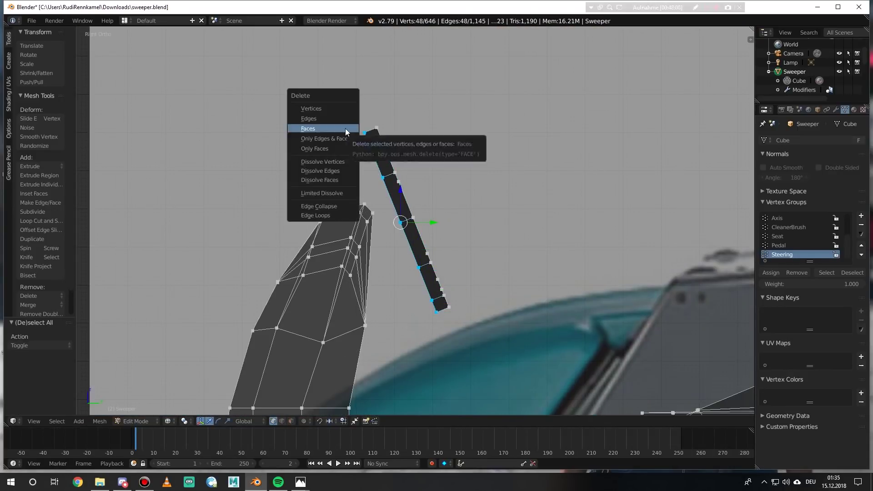
middle_click_drag(449, 202, 427, 258)
scroll(415, 319, "up", 2)
right_click(415, 318)
key("x")
key("f")
left_click(422, 251)
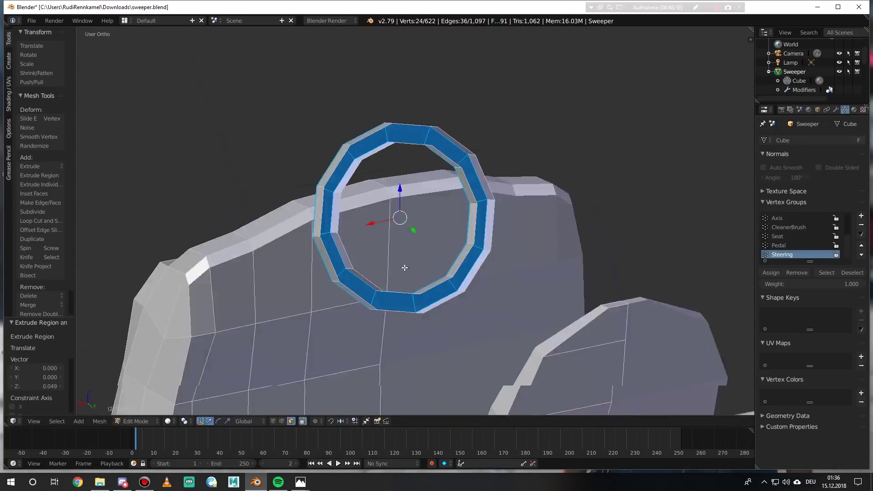
Fill the missing faces between the inner and outer rim edges and close the wheel's centre opening with a face.
middle_click_drag(401, 286, 402, 286)
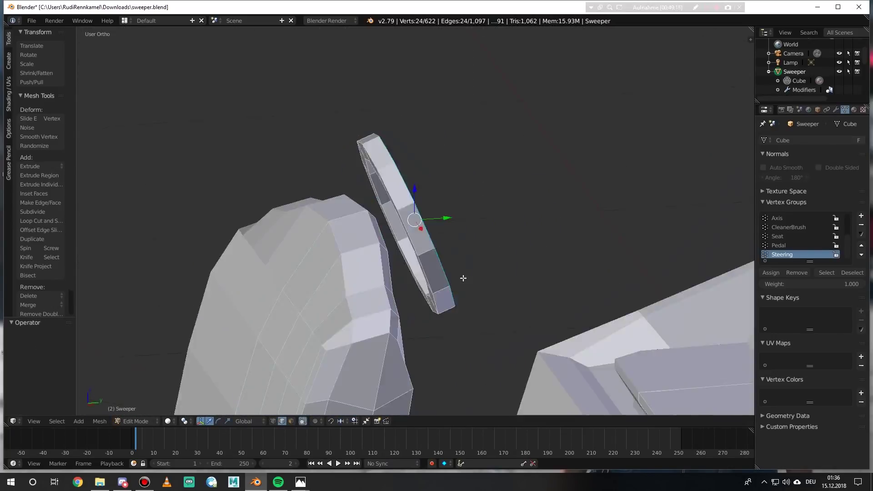
middle_click_drag(462, 276, 337, 213)
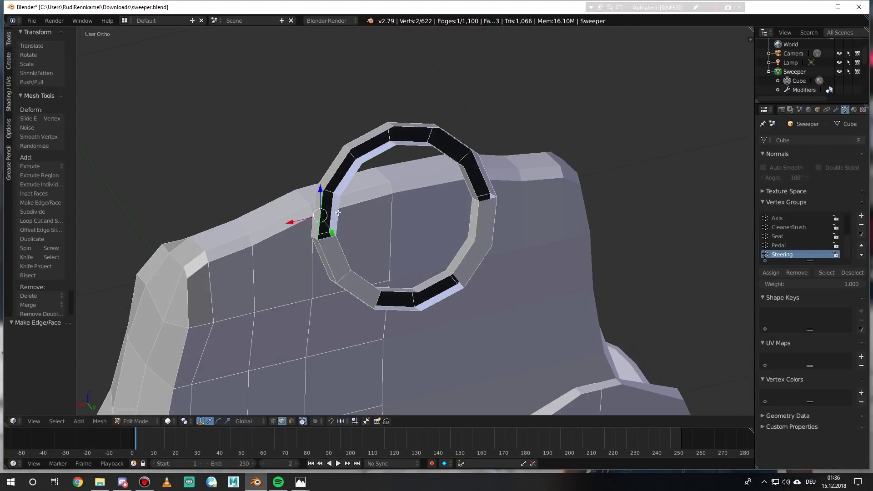
middle_click_drag(393, 307, 514, 300)
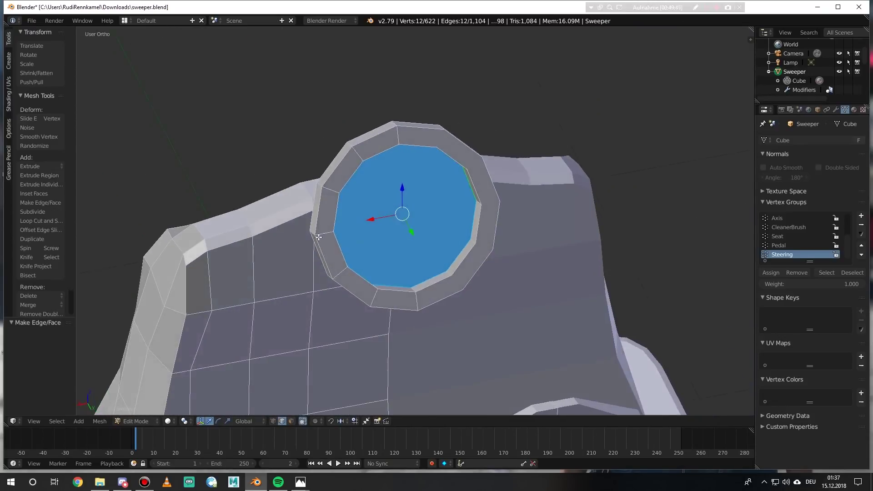
key("s")
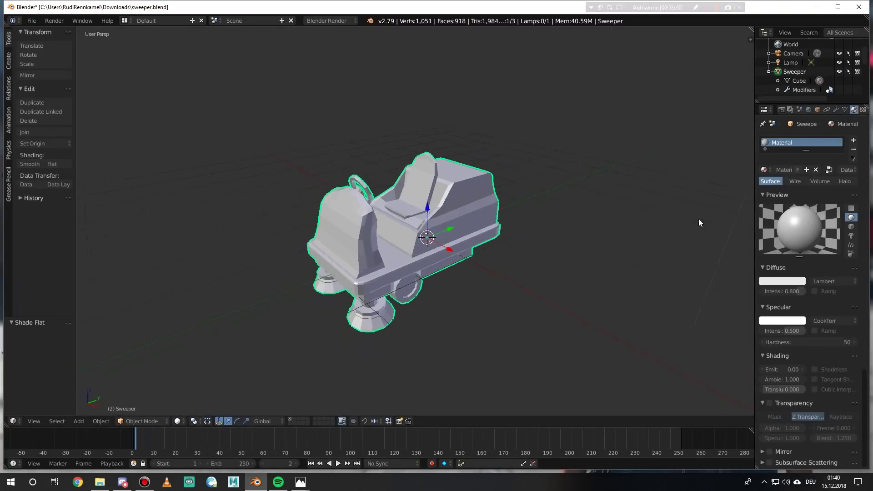
Enable nodes on the Sweeper material so its surface uses the Principled BSDF shader.
left_click_drag(799, 201, 799, 175)
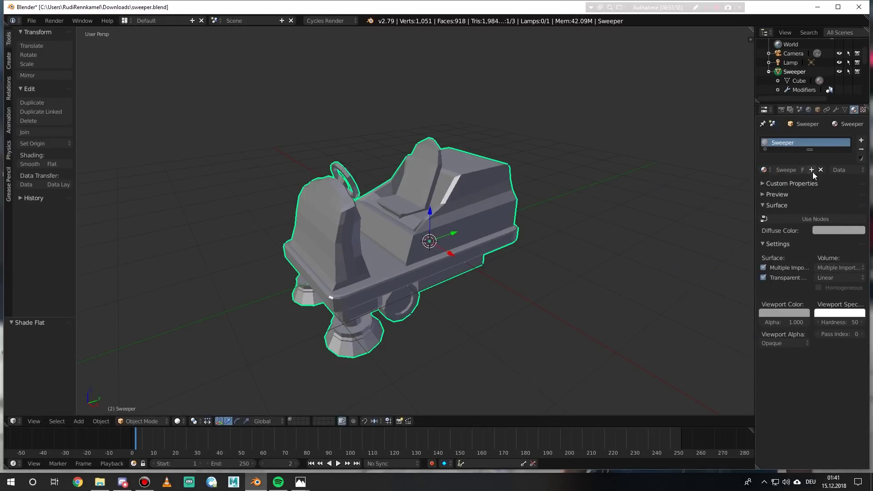
left_click(784, 220)
left_click(827, 219)
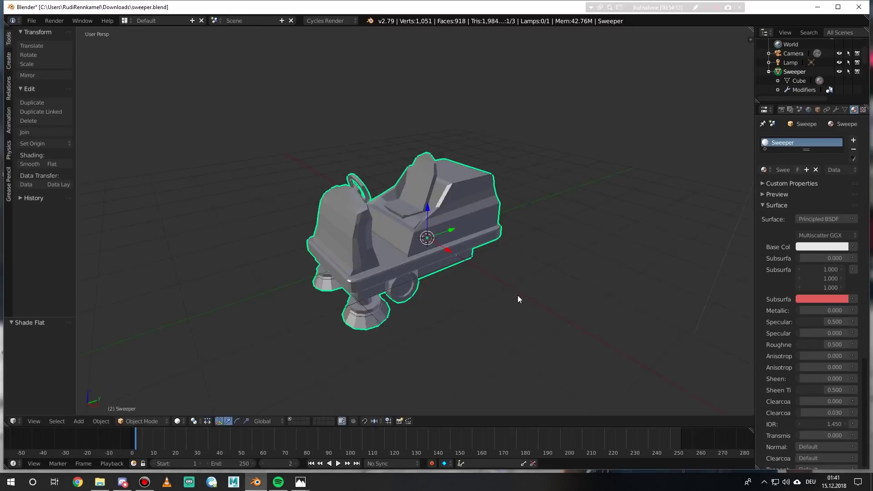
Preview the scene in rendered shading and add a Sun lamp.
left_click(781, 109)
key("shift+z")
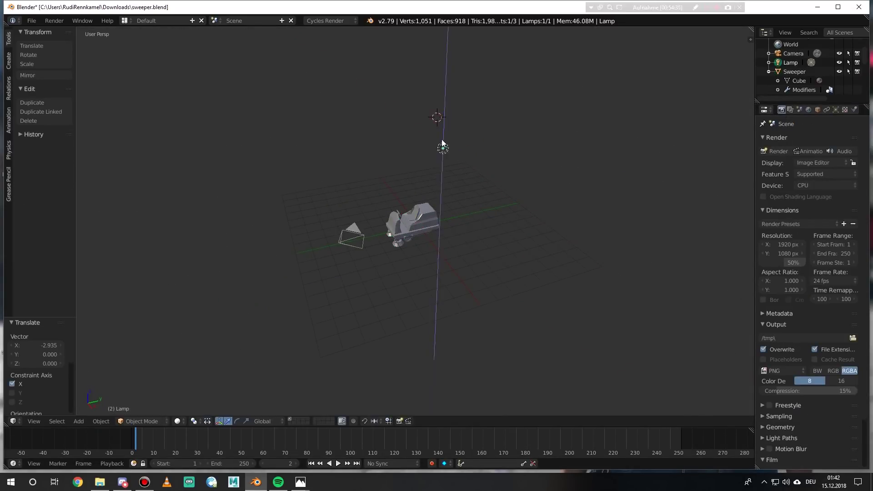
key("shift+a")
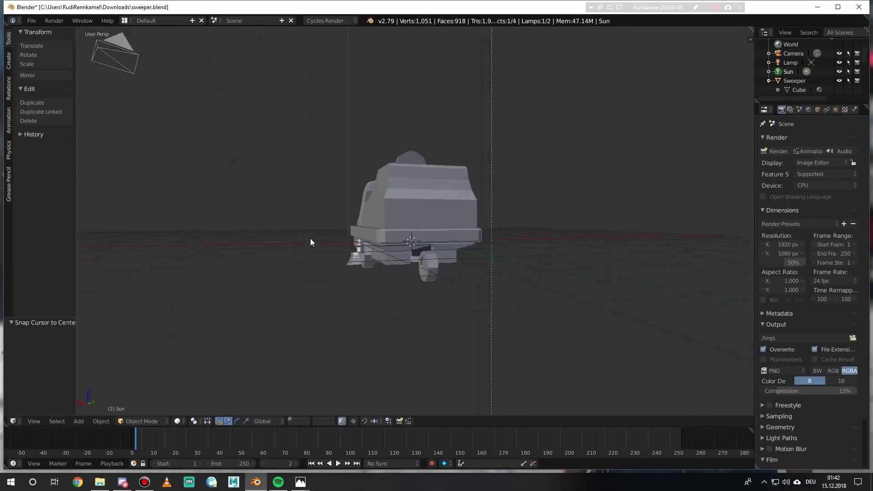
middle_click_drag(310, 241, 361, 251)
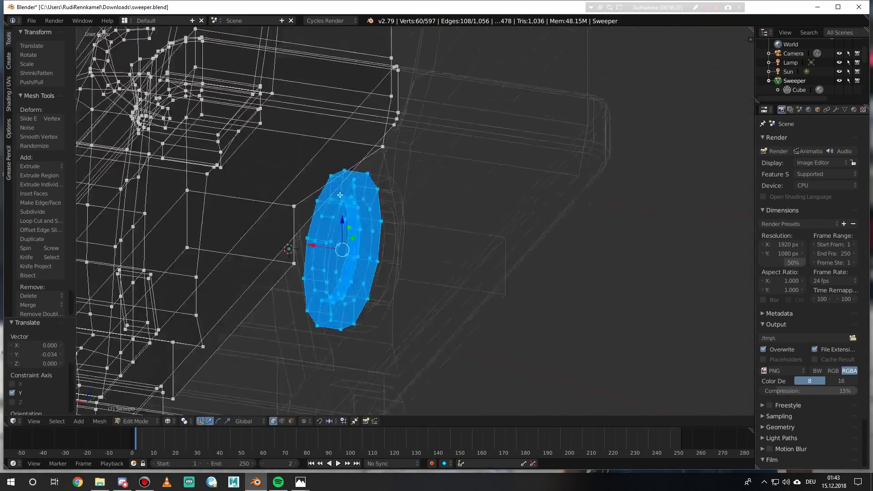
Return the sweeper to Object Mode with solid shading and apply the Centimeters unit preset to the scene.
scroll(341, 194, "down", 5)
key("Tab")
key("z")
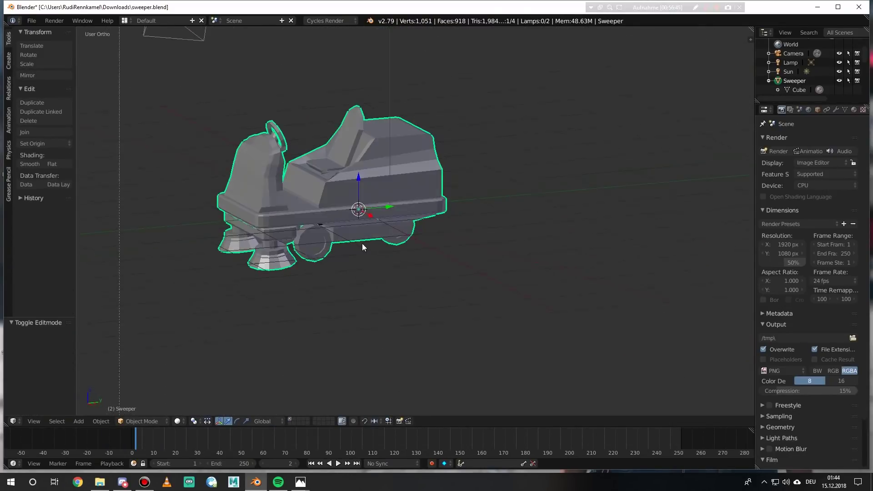
left_click(826, 185)
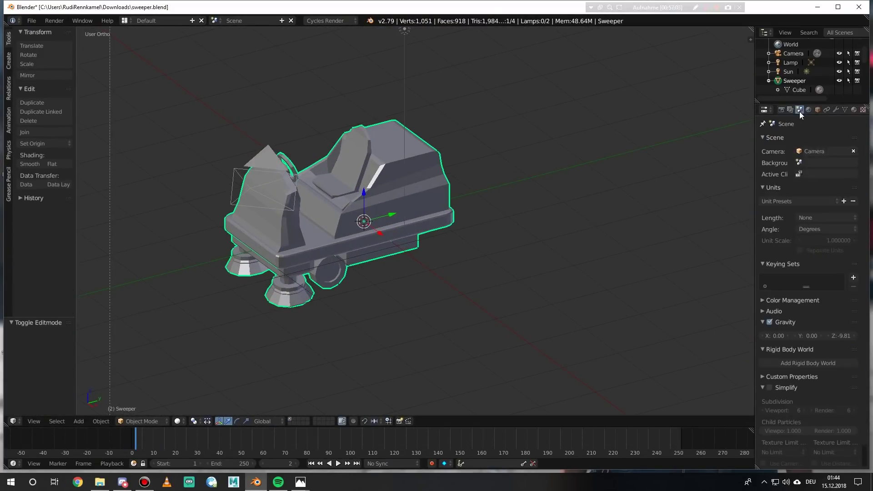
left_click(799, 201)
Scale the whole sweeper down to about 0.579 of its size.
middle_click_drag(610, 220, 413, 261)
key("s")
left_click(413, 236)
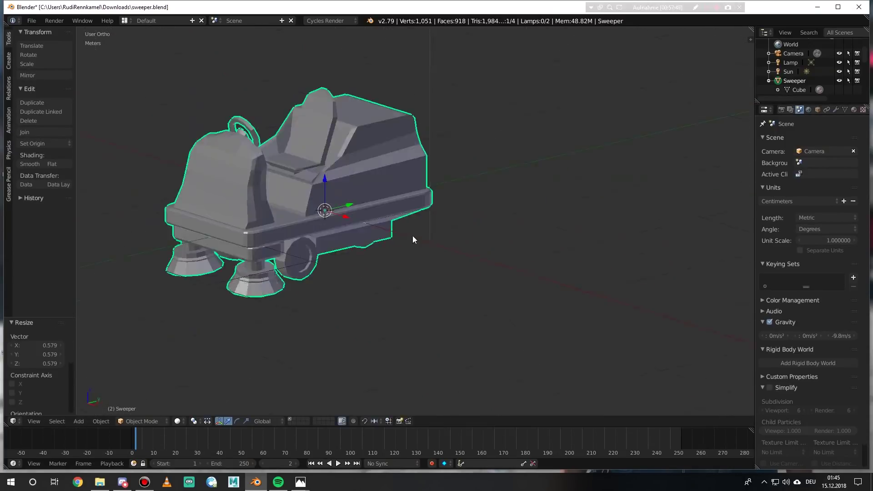
Raise the sweeper above the grid floor in side view and scale it by about 0.826.
key("KP_3")
key("g")
left_click(332, 137)
middle_click_drag(332, 138, 329, 208)
key("s")
left_click(307, 252)
middle_click_drag(308, 256, 346, 246)
scroll(345, 246, "up", 3)
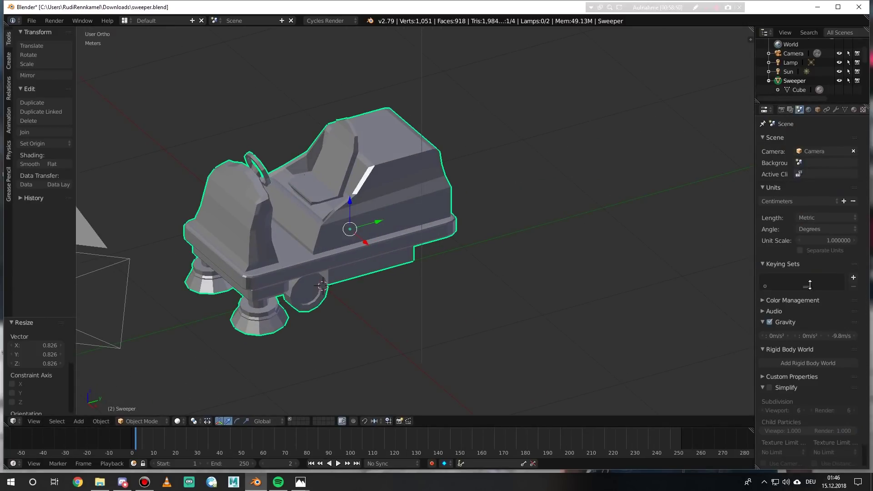
Check the render and lamp settings and preview the scene in Rendered shading.
left_click(782, 109)
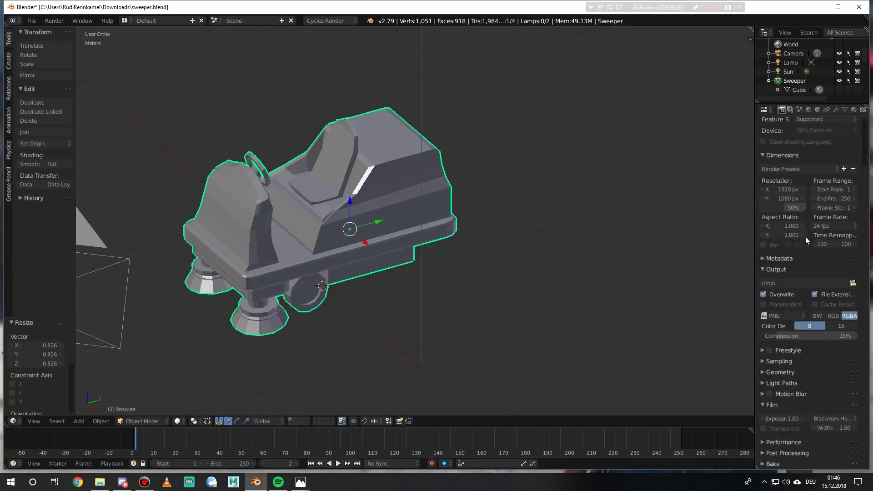
left_click(774, 309, "ctrl")
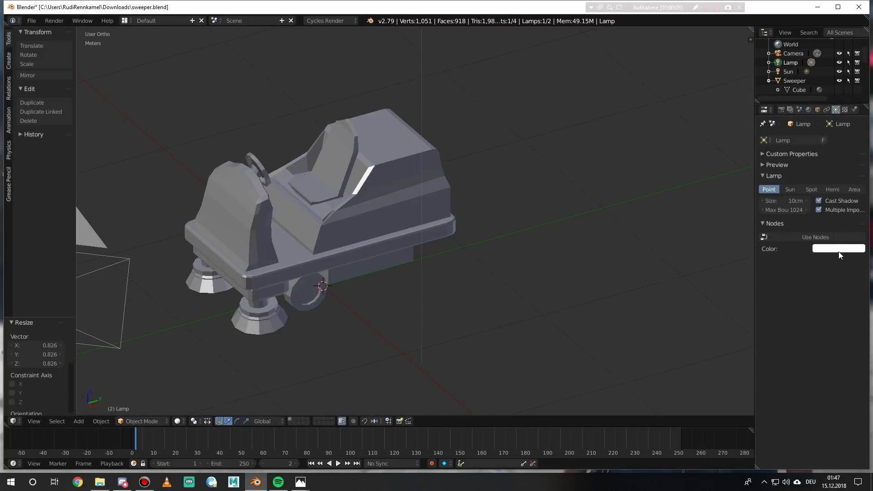
left_click(194, 360)
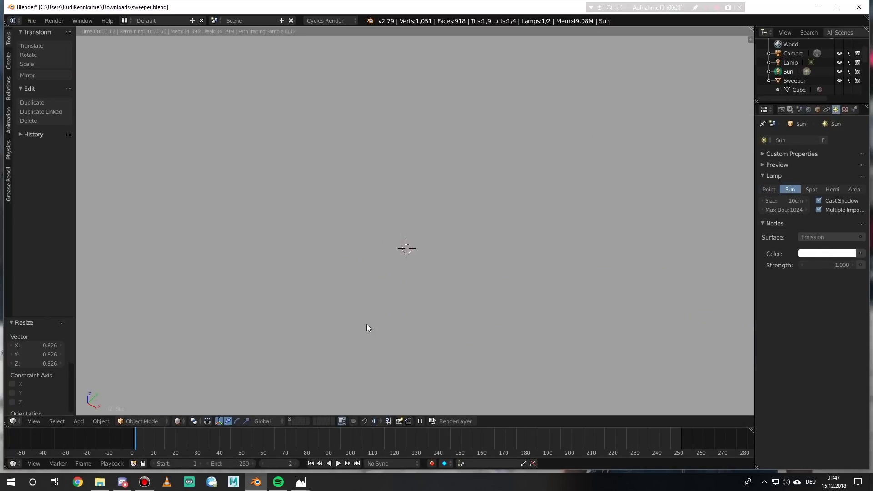
Select the camera and view the scene in Material shading.
left_click(793, 54)
left_click(191, 370)
mouse_move(382, 336)
middle_mouse_down()
mouse_move(433, 331)
mouse_move(398, 329)
middle_mouse_up()
left_click(125, 21)
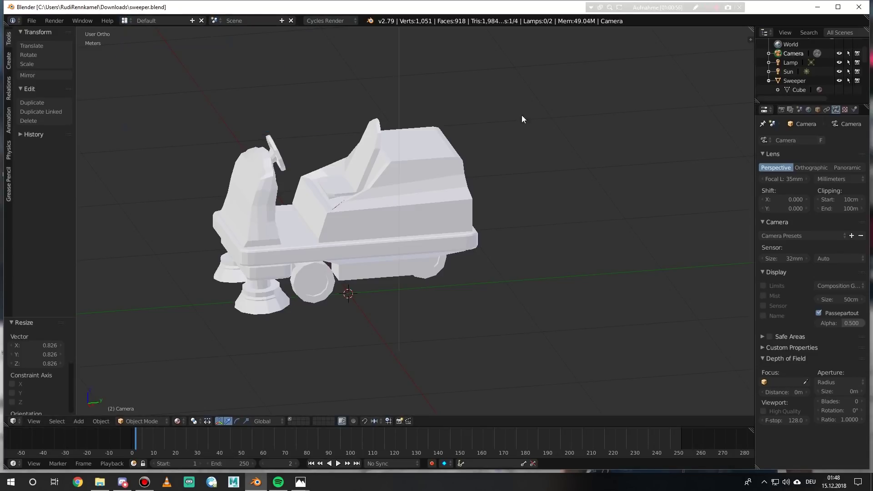
Select the sweeper, preview it in Rendered shading and open the render settings.
right_click(327, 219)
left_click(178, 422)
left_click(193, 360)
left_click(782, 110)
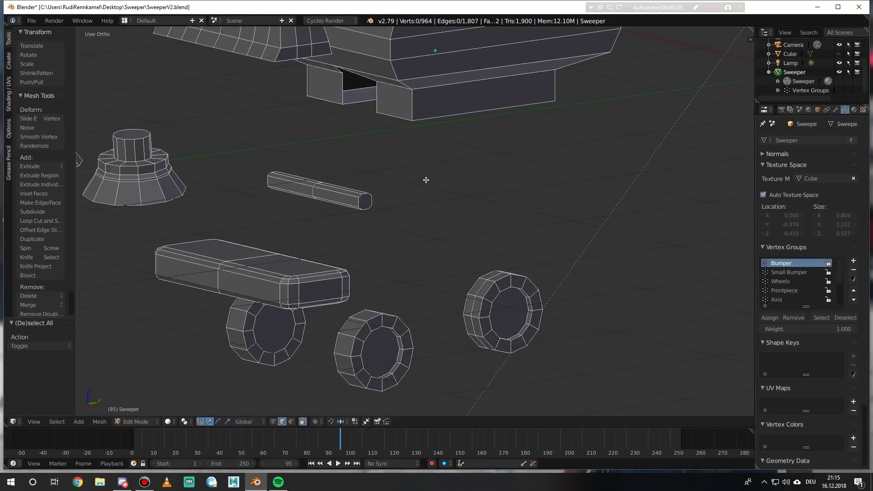
Clean up the stray geometry at the middle of the axle and show its centre seam in wireframe from the front.
key("l")
key("KP_Decimal")
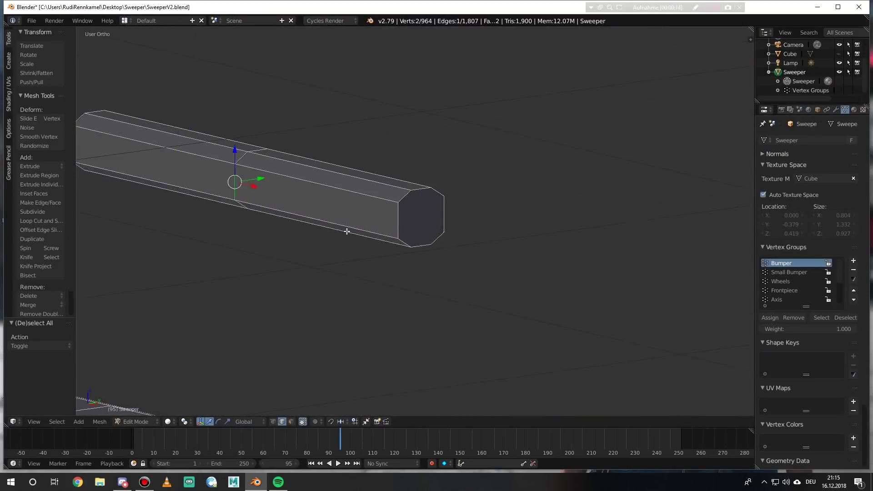
key("KP_1")
key("a")
key("a")
middle_click_drag(240, 406, 377, 258)
key("KP_1")
key("y")
key("a")
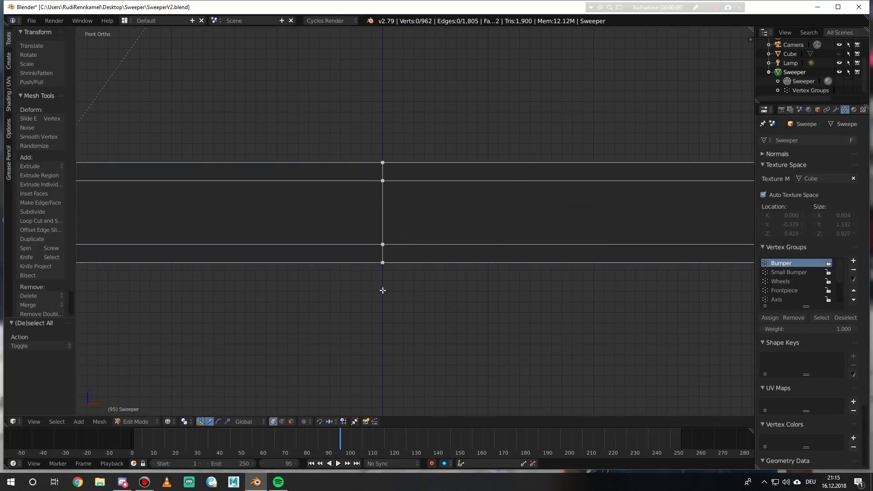
Dissolve the edges of the octagonal cross-section in the middle of the axle.
middle_click_drag(444, 277, 372, 243)
scroll(372, 244, "up", 3)
key("x")
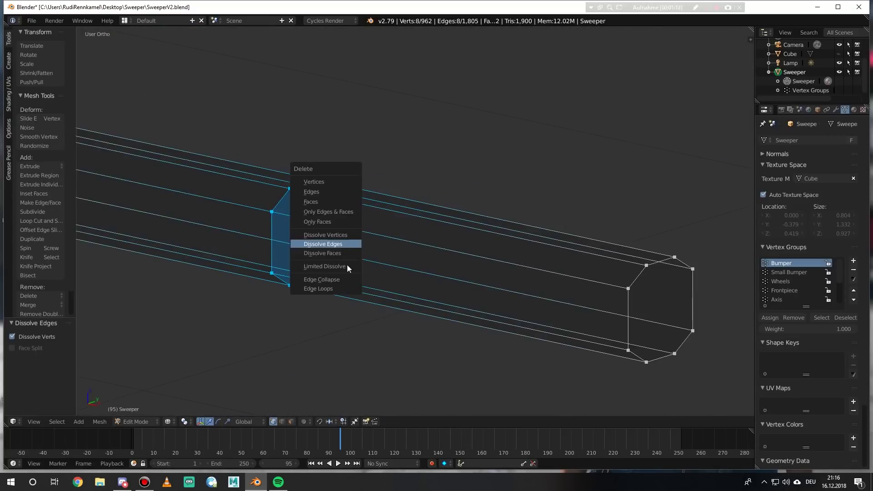
key("Escape")
scroll(349, 268, "up", 3)
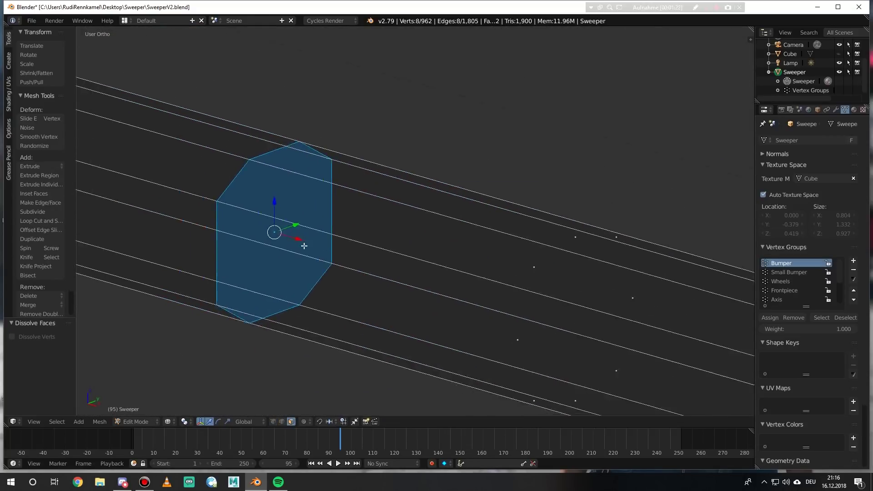
scroll(265, 269, "down", 3)
key("x")
left_click(264, 269)
left_click(278, 335)
Move the sweeper's main body upward along Z, away from the other parts.
scroll(278, 335, "down", 5)
middle_click_drag(409, 227, 437, 191)
key("c")
mouse_move(455, 150)
left_mouse_down()
mouse_move(523, 136)
mouse_move(449, 166)
left_mouse_up()
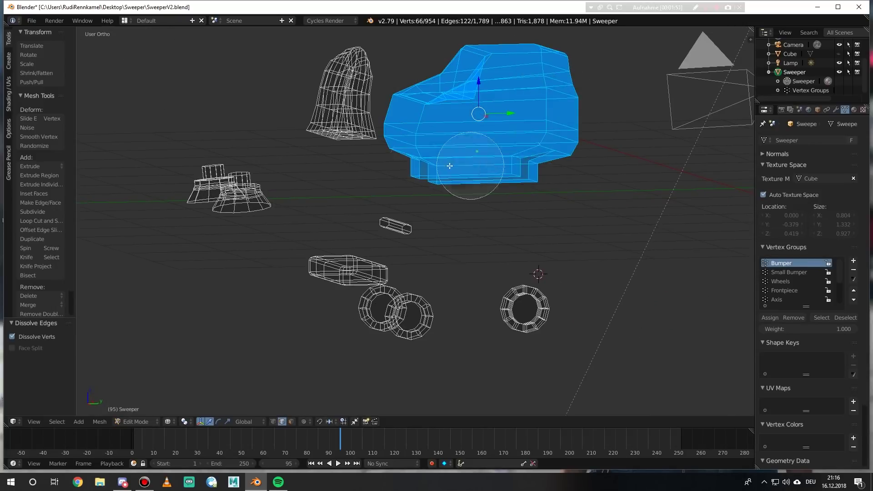
key("Escape")
scroll(449, 166, "down", 3)
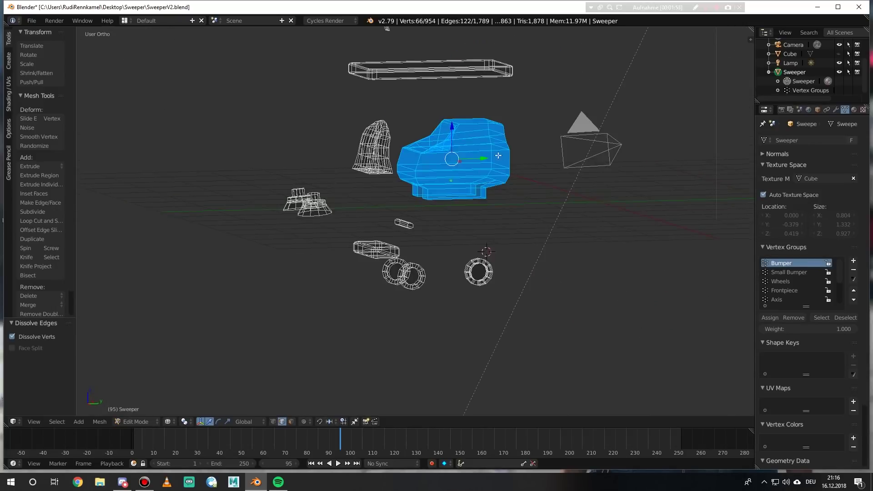
key("g")
key("z")
left_click(410, 136)
Try to delete the selected faces of the separated sweeper parts.
key("KP_1")
scroll(364, 339, "up", 4)
key("x")
middle_click_drag(413, 214, 273, 228)
left_click(346, 208)
scroll(236, 290, "up", 3)
scroll(236, 290, "down", 4)
Try to dissolve the centre edge loop of the small bumper in front view.
key("KP_1")
scroll(394, 245, "up", 4)
key("c")
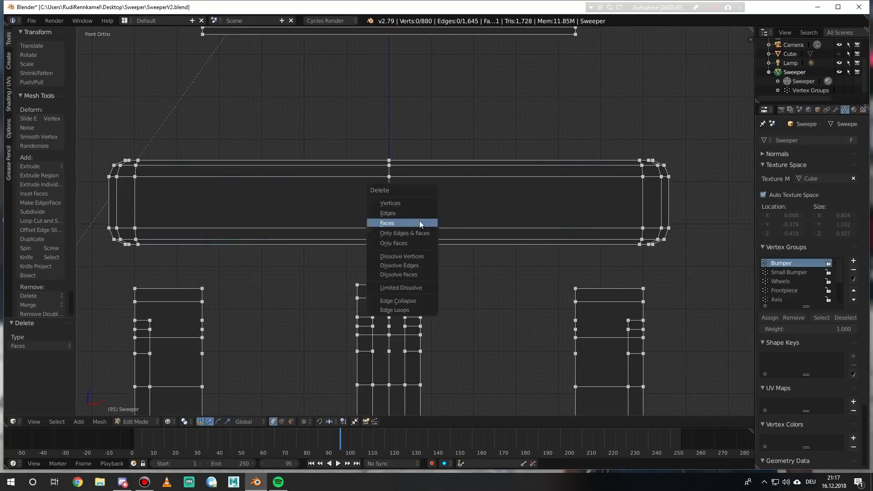
key("Escape")
key("x")
left_click(401, 254)
middle_click_drag(401, 255, 425, 259)
Try to dissolve the centre edge loops of the middle wheel.
key("KP_1")
scroll(398, 309, "up", 3)
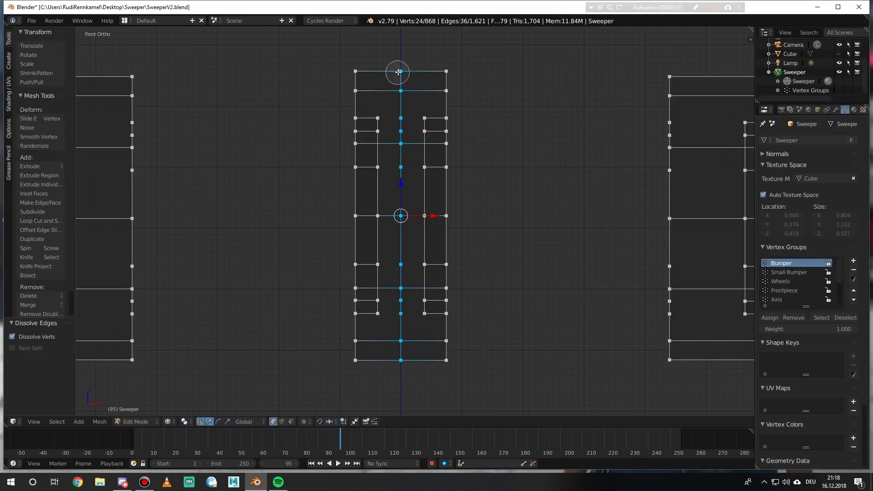
left_click(380, 197)
scroll(441, 253, "down", 4)
middle_click_drag(441, 253, 409, 255)
scroll(428, 230, "down", 3)
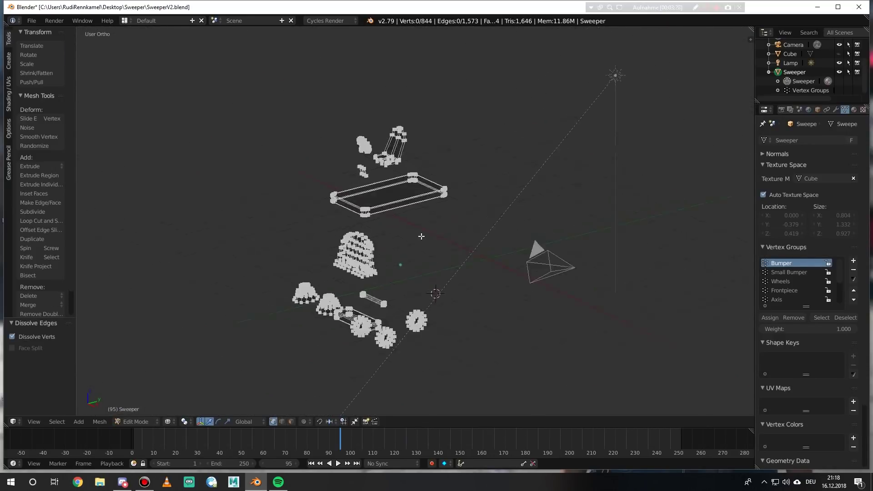
Select the centre seams of the small bumper and the middle wheel together and dissolve their edges.
key("KP_1")
scroll(418, 228, "up", 3)
key("a")
left_click(435, 206)
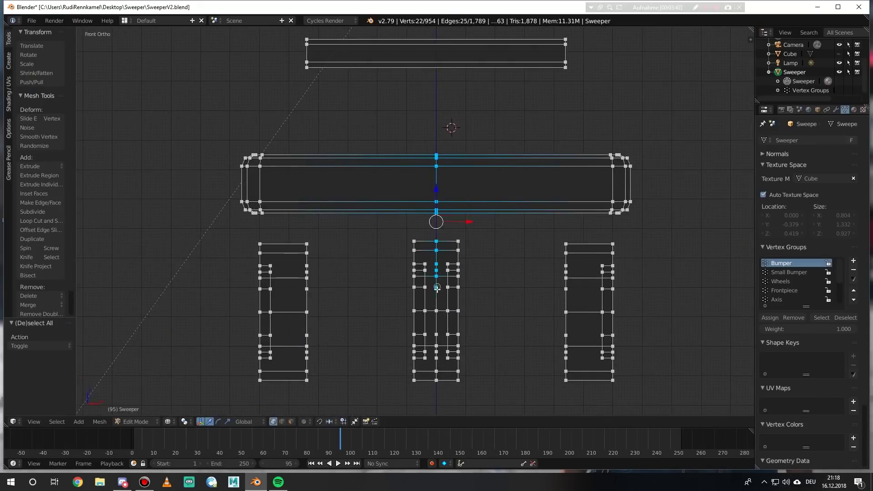
key("x")
left_click(429, 191)
Delete the faces along the centre seam of the front piece.
middle_click_drag(430, 191, 456, 298)
scroll(495, 116, "up", 3)
key("KP_1")
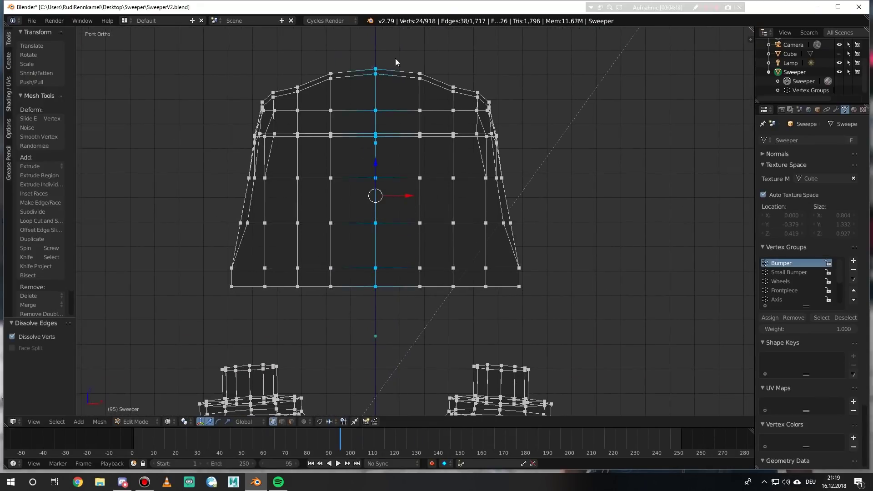
key("x")
left_click(395, 82)
scroll(390, 300, "down", 3)
middle_click_drag(390, 301, 440, 305)
Split the 3D viewport into three separate areas.
left_click_drag(4, 426, 382, 273)
left_click_drag(4, 426, 136, 216)
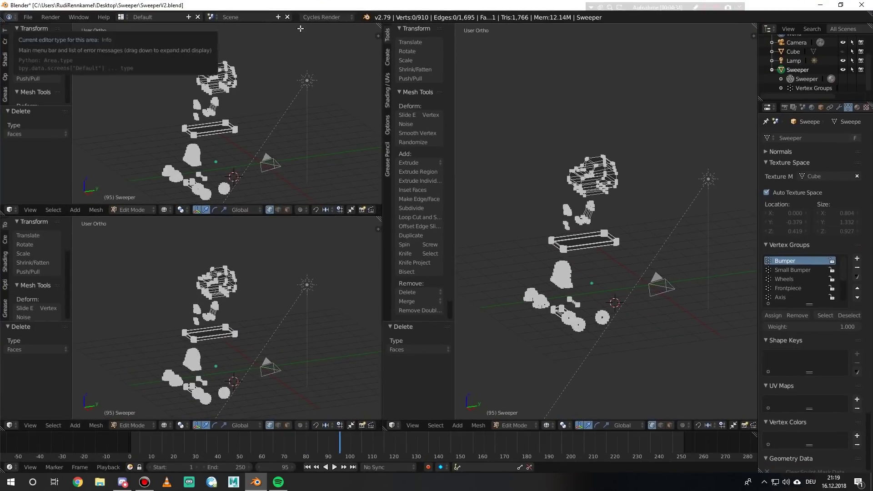
Switch two of the areas to the Node Editor and the UV/Image Editor, and create a new image named Sweeper.
left_click(33, 325)
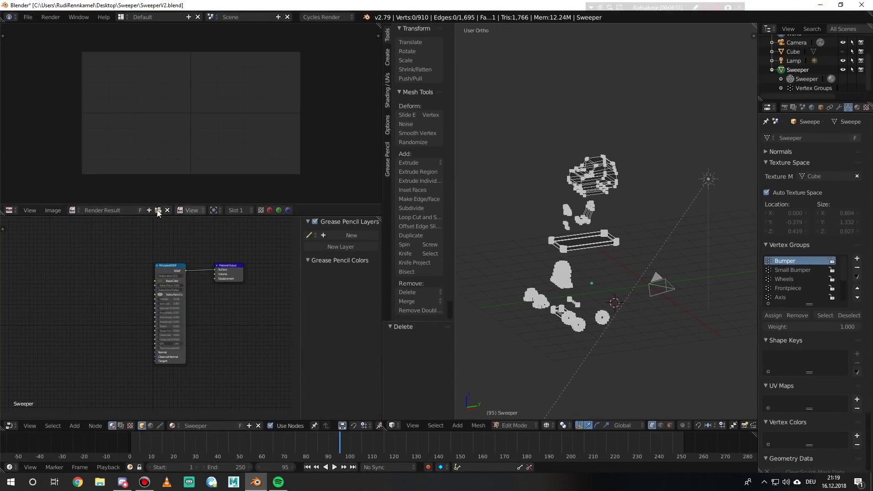
key("Return")
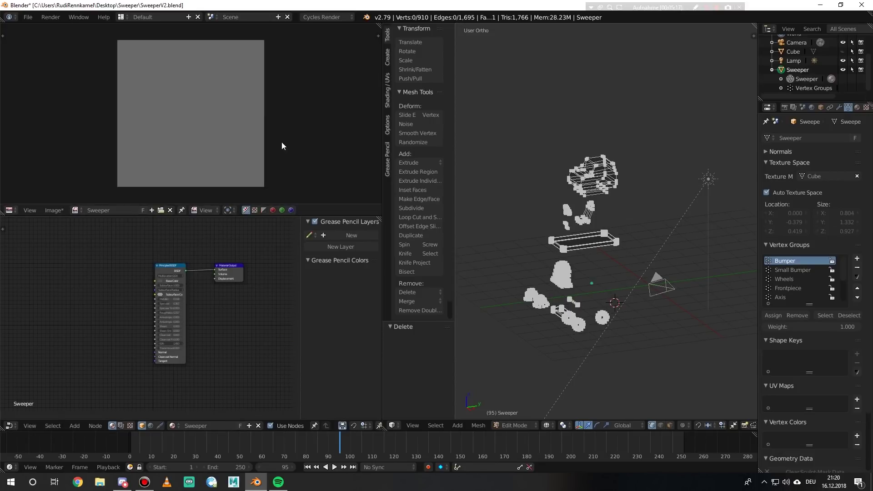
Try to unwrap the cab with Smart UV Project at an angle limit of 66.00 and an island margin of 0.03.
key("KP_3")
key("c")
scroll(616, 252, "up", 3)
key("u")
left_click(556, 283)
key("Return")
scroll(253, 129, "up", 2)
scroll(252, 105, "down", 2)
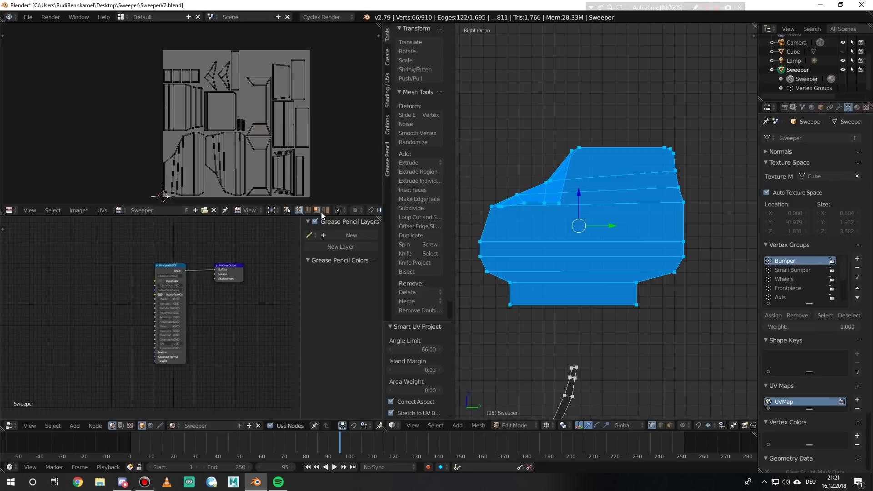
scroll(607, 248, "down", 1)
key("a")
key("a")
key("a")
key("a")
scroll(621, 256, "down", 1)
key("a")
Mark a seam along the cab's upper outline, following the edges around the roof and windshield area.
left_click(614, 223)
middle_click_drag(614, 222, 602, 227)
scroll(601, 227, "down", 3)
key("l")
key("KP_Decimal")
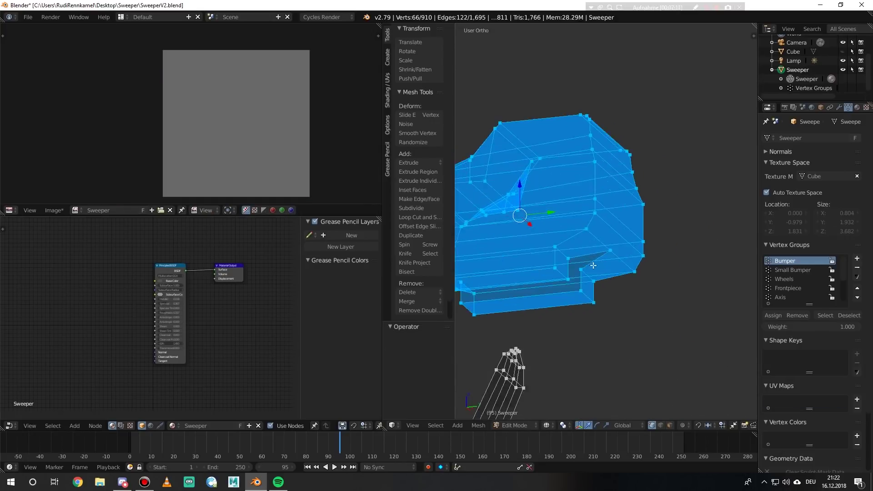
right_click(519, 158, "alt")
scroll(519, 158, "up", 4)
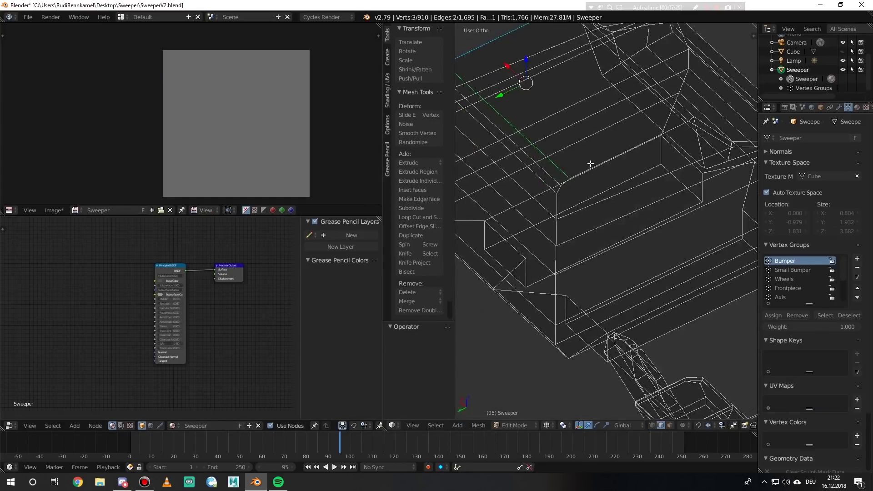
middle_click_drag(519, 158, 494, 182)
right_click(491, 184, "ctrl")
scroll(491, 184, "down", 3)
scroll(491, 184, "up", 3)
right_click(569, 182, "ctrl")
key("ctrl+e")
left_click(591, 180)
middle_click_drag(591, 179, 610, 223)
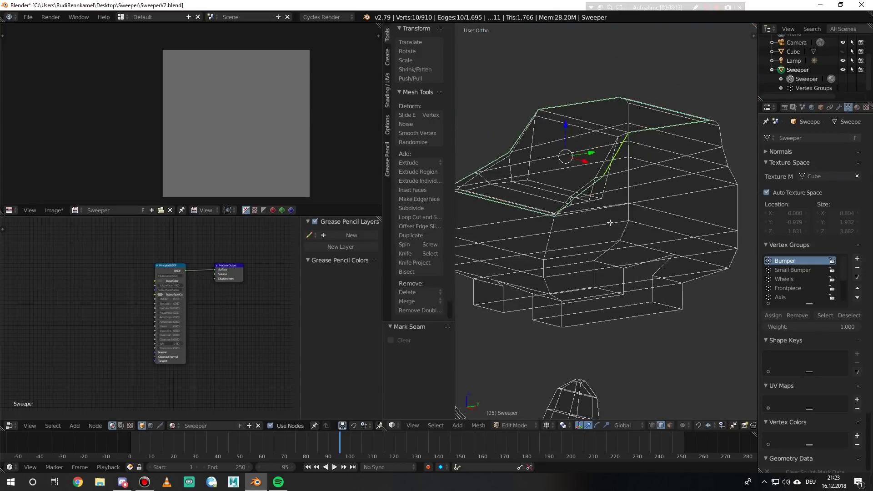
Mark seams down the cab's front corner, around its feet and underside, and up the rear corner edges.
middle_click_drag(568, 307, 587, 333)
right_click(588, 332, "ctrl")
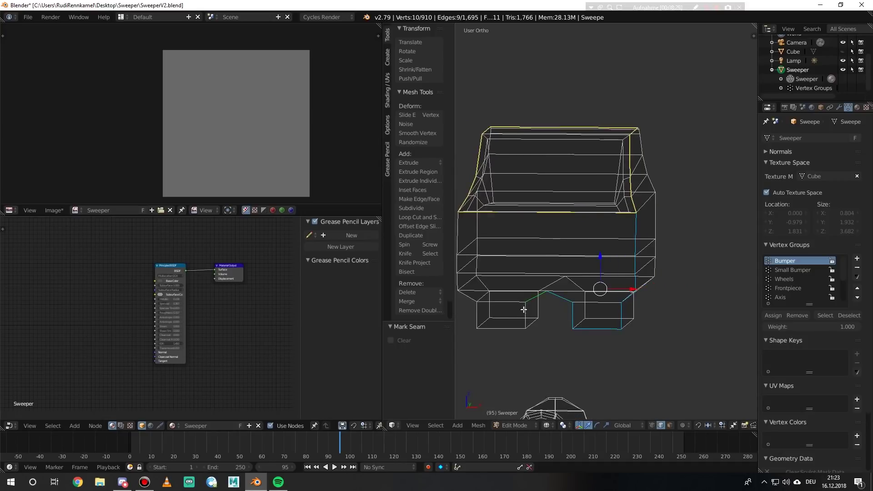
middle_click_drag(525, 300, 625, 309)
right_click(608, 294, "ctrl")
right_click(653, 270, "ctrl")
middle_click_drag(652, 270, 661, 196)
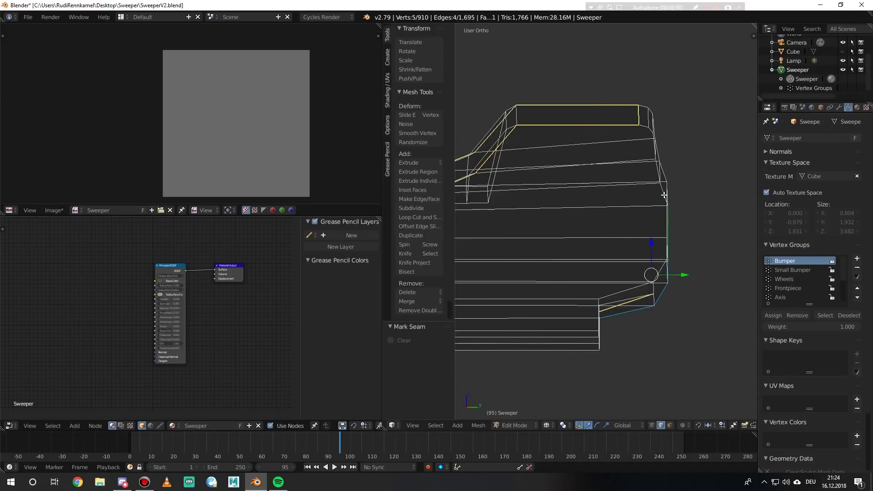
middle_click_drag(751, 194, 611, 219)
right_click(611, 219, "ctrl")
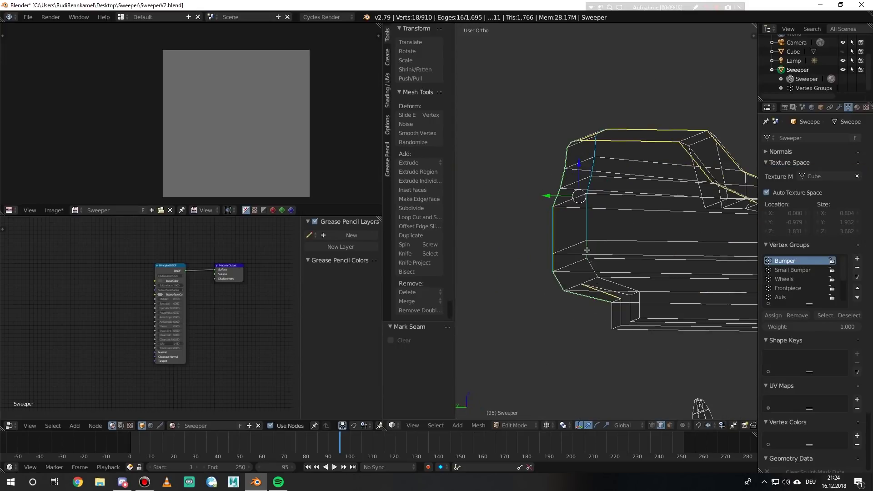
Mark the remaining edges on the cab's underside and feet as seams.
middle_click_drag(622, 317, 664, 287)
right_click(664, 286)
left_click(484, 424)
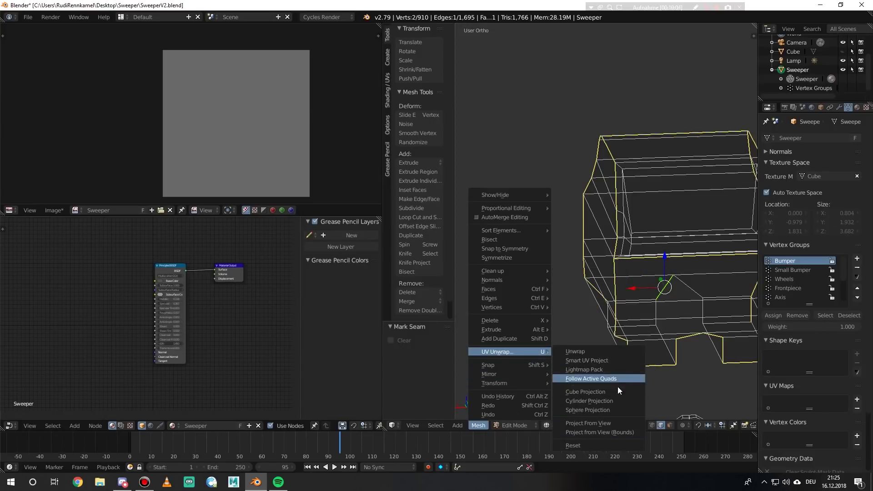
left_click(609, 212)
middle_click_drag(609, 212, 678, 306)
right_click(690, 318, "ctrl")
middle_click_drag(705, 361, 604, 272)
Select the whole cab and unwrap it along the marked seams.
key("a")
key("c")
left_click_drag(605, 254, 623, 209)
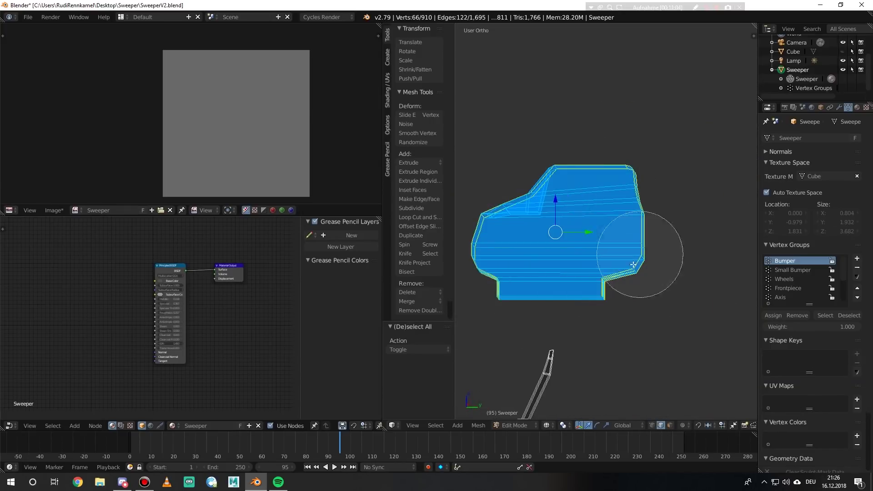
right_click(615, 188)
key("u")
left_click(632, 298)
scroll(151, 133, "up", 5)
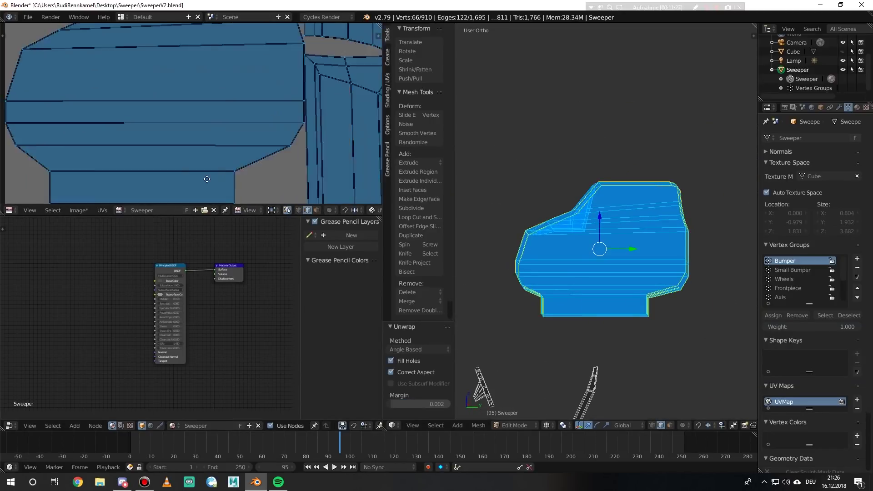
Examine in face selection mode which UV faces correspond to the faces on the cab's front.
scroll(223, 119, "down", 3)
left_click(316, 210)
key("z")
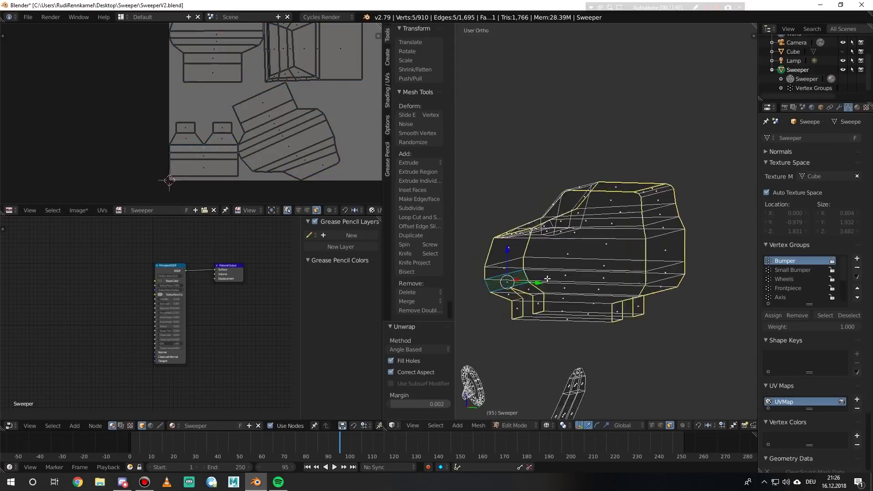
scroll(525, 277, "up", 4)
right_click(525, 276)
scroll(525, 277, "down", 4)
middle_click_drag(525, 276, 527, 287)
key("z")
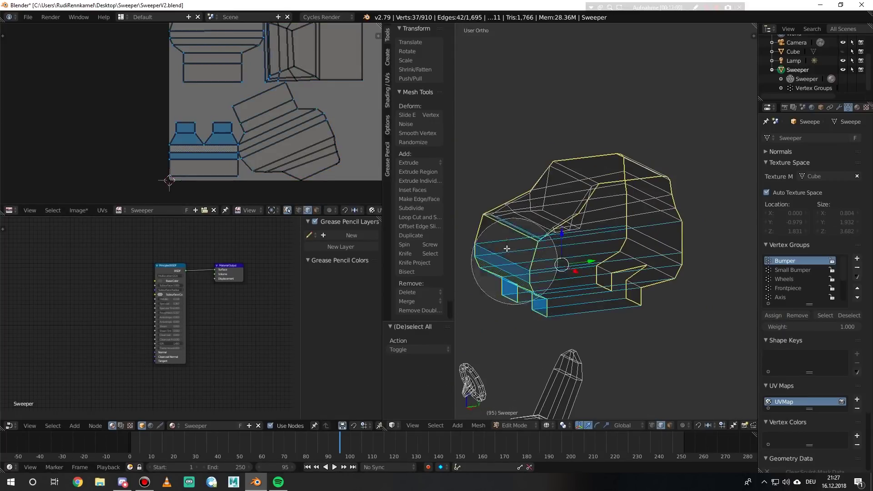
Unwrap the whole cab again, move its UV islands outside the image square and pin them.
key("a")
key("c")
scroll(171, 133, "down", 5)
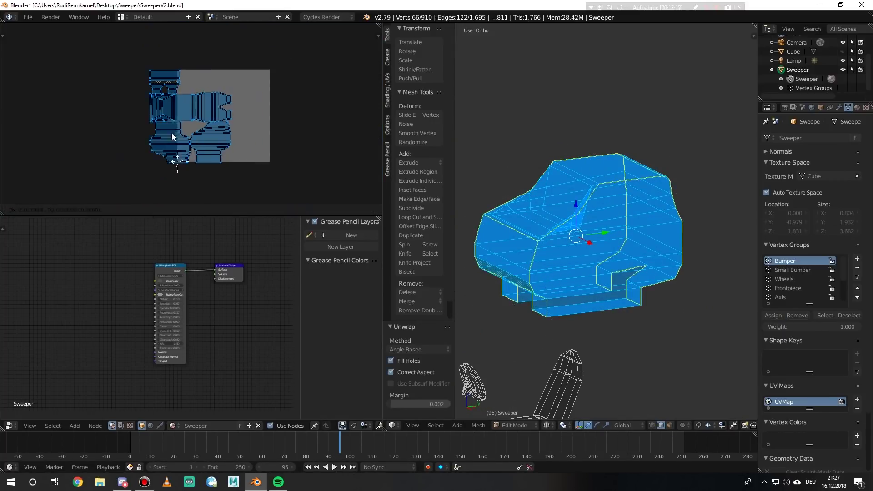
key("a")
key("z")
middle_click_drag(591, 255, 602, 273)
scroll(605, 274, "down", 2)
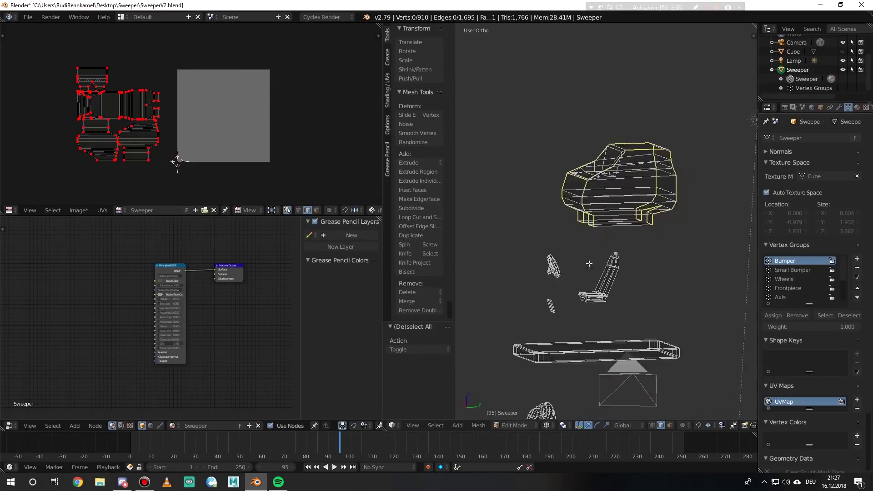
Move the steering wheel up clear of the seat and the pedal down by 0.134 along Z.
scroll(623, 275, "up", 6)
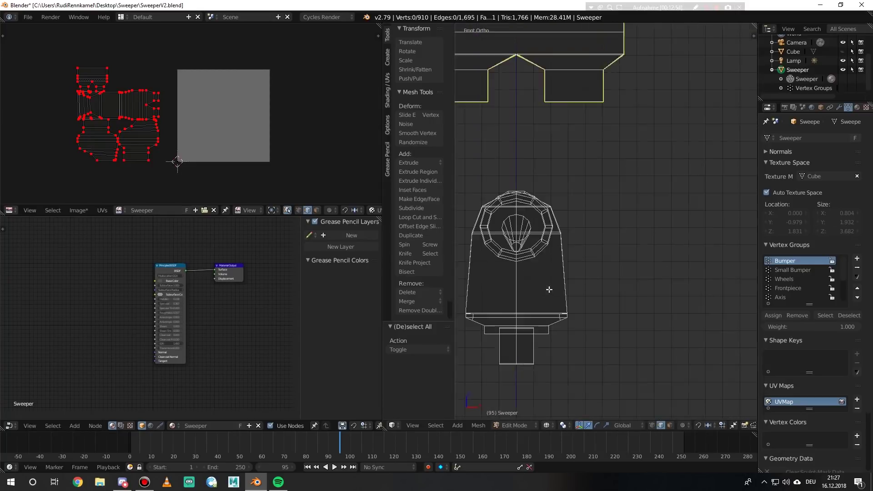
scroll(503, 250, "down", 3)
key("v")
key("c")
key("KP_1")
Select the seat's centre seam and dissolve its edges.
middle_click_drag(558, 245, 569, 255)
key("KP_1")
scroll(547, 327, "up", 3)
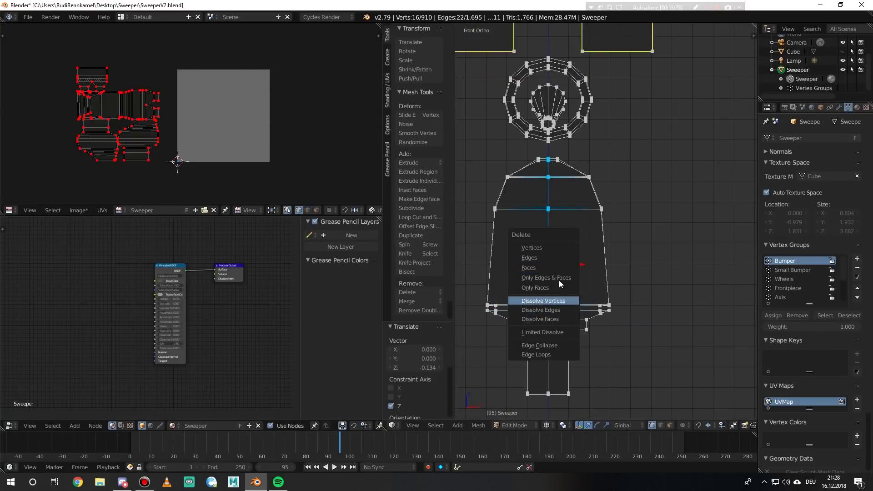
scroll(530, 322, "up", 2)
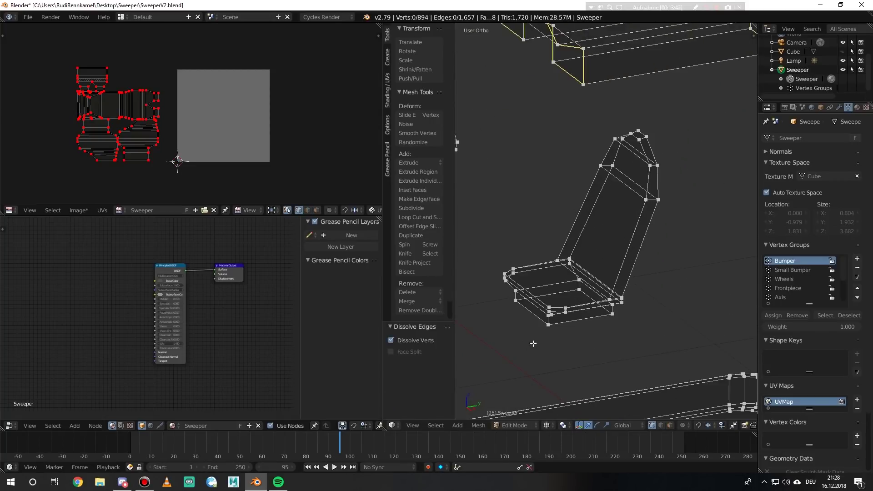
Mark a seam along the outline of the seat's backrest and the rim of the cushion.
left_click(661, 425)
scroll(610, 343, "up", 3)
left_click(675, 149, "alt")
scroll(675, 149, "down", 1)
scroll(546, 319, "up", 5)
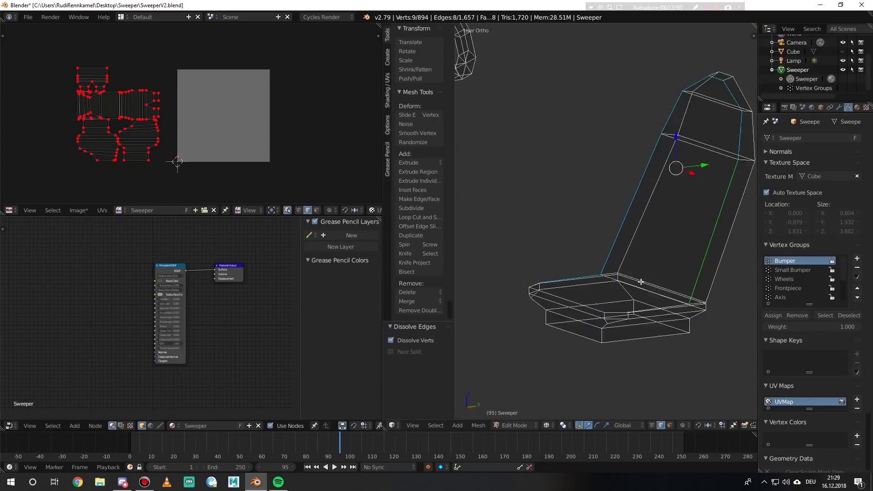
left_click(506, 321, "alt+shift")
scroll(506, 321, "down", 2)
scroll(532, 332, "up", 5)
left_click(634, 270, "shift")
left_click(634, 269, "shift")
scroll(634, 270, "down", 4)
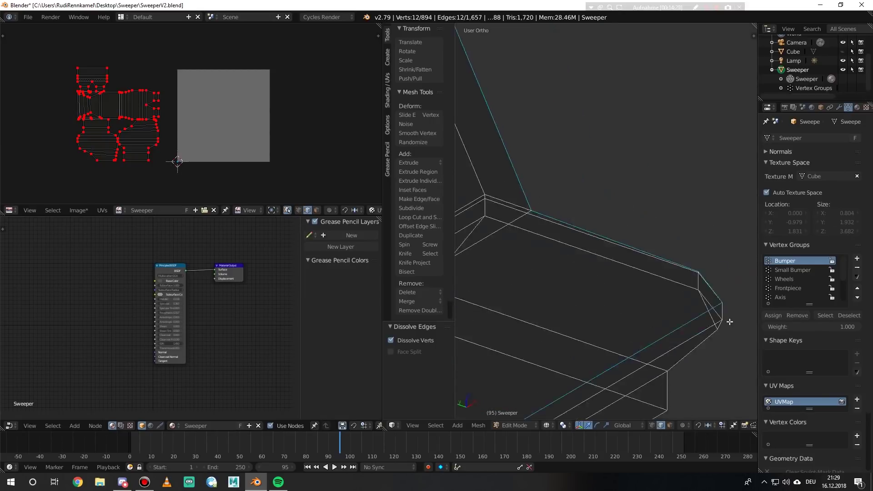
Mark seams on the corner edges of the seat cushion leading down to its base.
right_click(633, 315)
middle_click_drag(634, 315, 546, 310)
scroll(620, 318, "up", 4)
right_click(619, 318, "shift")
scroll(580, 316, "up", 3)
scroll(585, 318, "down", 3)
right_click(552, 308, "shift")
scroll(552, 308, "up", 3)
scroll(619, 317, "down", 2)
scroll(619, 317, "down", 3)
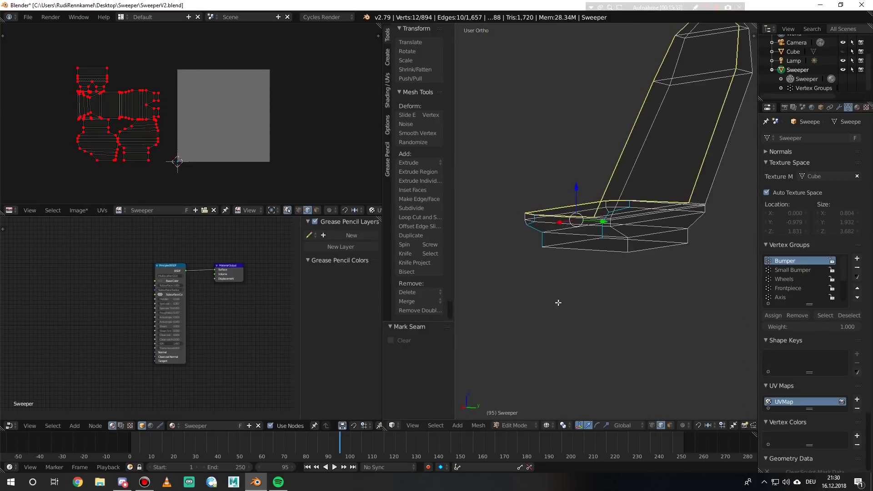
Mark the remaining edges around the bottom of the seat base as a seam.
scroll(607, 210, "up", 5)
scroll(690, 299, "down", 3)
middle_click_drag(690, 299, 593, 275)
scroll(593, 275, "up", 3)
right_click(639, 293, "shift")
Unwrap the seat, move its UV islands to the opposite side of the image square from the cab's and pin them.
scroll(639, 294, "down", 5)
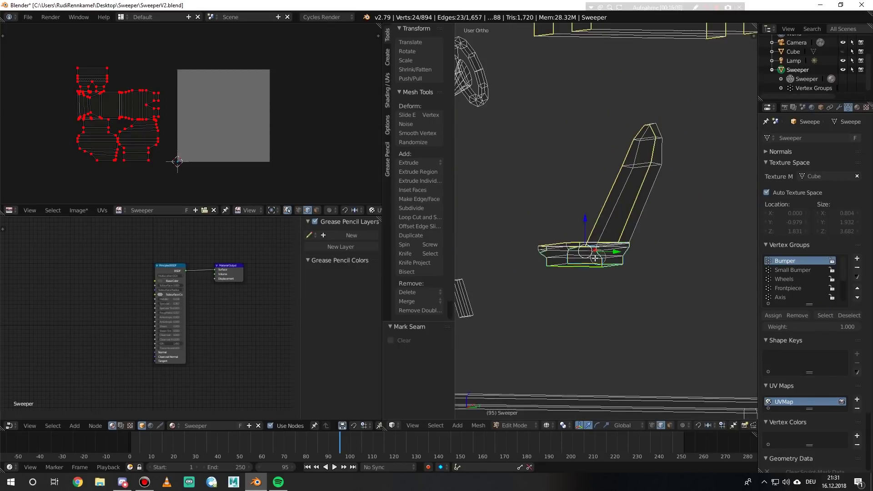
scroll(591, 287, "up", 6)
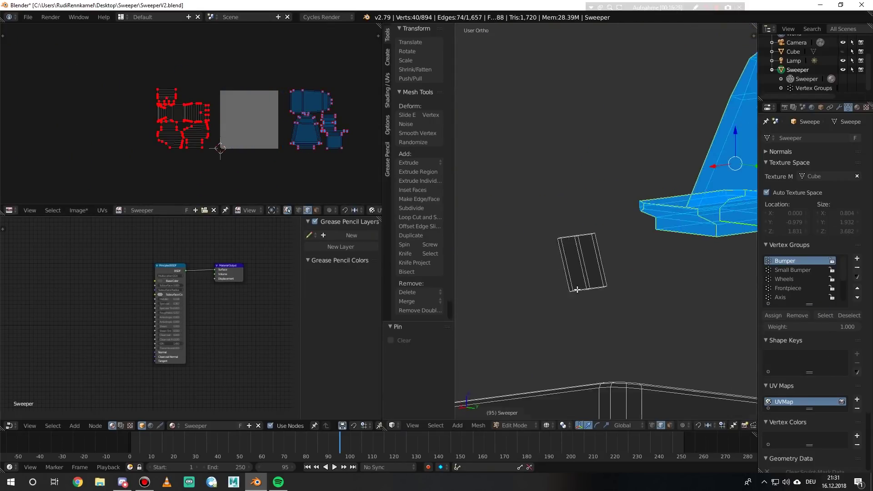
key("a")
Add an edge loop across the narrow section of the pedal.
middle_click_drag(596, 246, 610, 261)
right_click(610, 261, "shift")
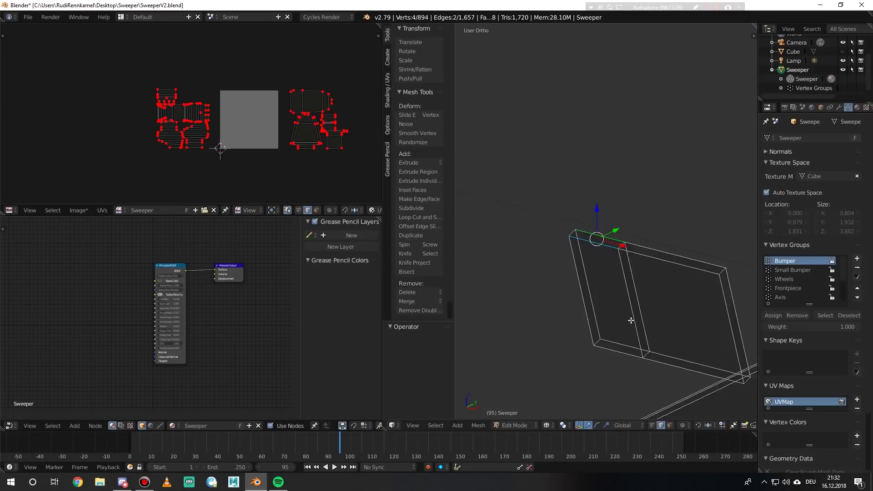
scroll(591, 263, "up", 2)
key("3")
left_click(614, 375)
middle_click_drag(614, 376, 575, 331)
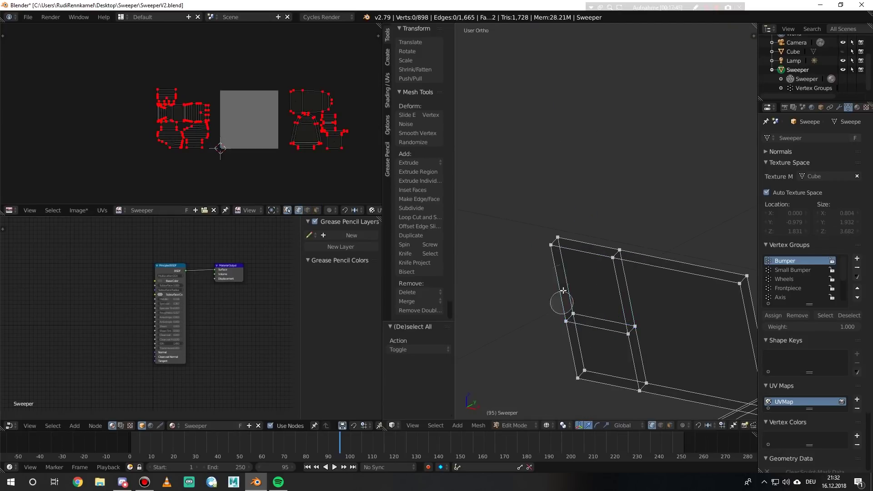
Remove the upper part of the pedal's narrow section and fill the opening with faces.
left_click(522, 207)
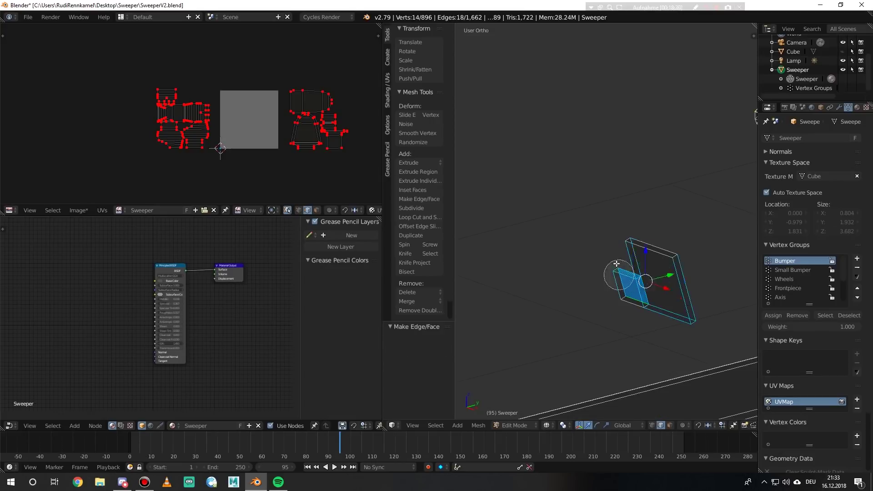
key("x")
left_click(646, 359)
middle_click_drag(646, 360, 610, 314)
Select the whole pedal and make its normals consistent.
key("c")
left_click(635, 278)
key("Escape")
key("a")
middle_click_drag(634, 279, 660, 427)
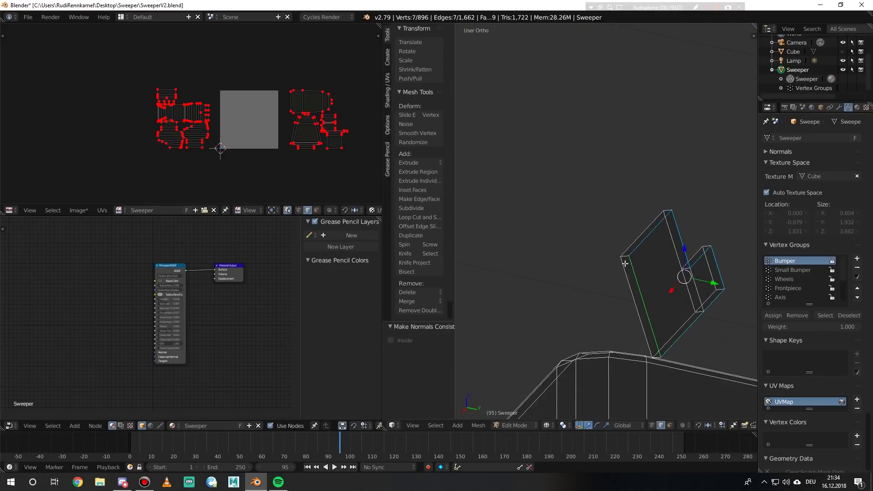
Mark seams along the pedal's side outline and unwrap it.
right_click(672, 264, "alt")
middle_click_drag(672, 264, 711, 290)
middle_click_drag(688, 321, 648, 282)
key("a")
key("a")
Clear the seam from the edge at the bottom of the pedal.
right_click(663, 337)
left_click(478, 425)
left_click(592, 200)
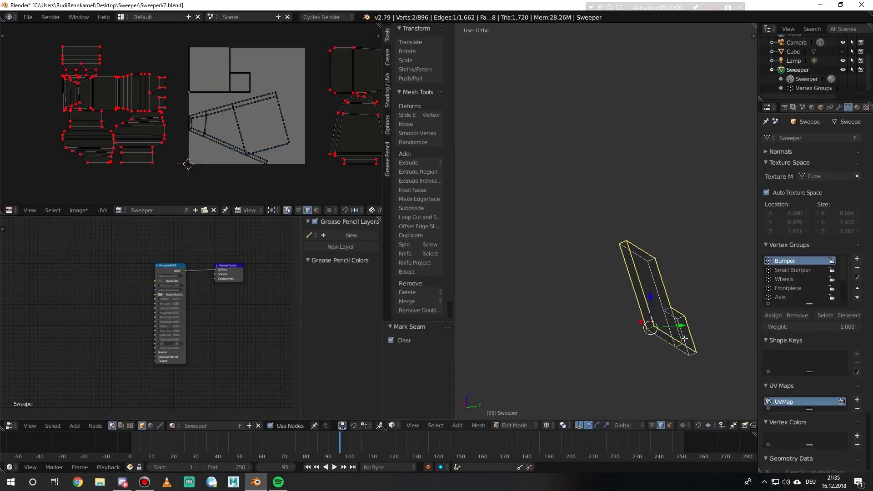
Unwrap the pedal and the flat frame below it, placing their UV islands outside the image square.
middle_click_drag(665, 333, 683, 370)
middle_click_drag(631, 304, 601, 327)
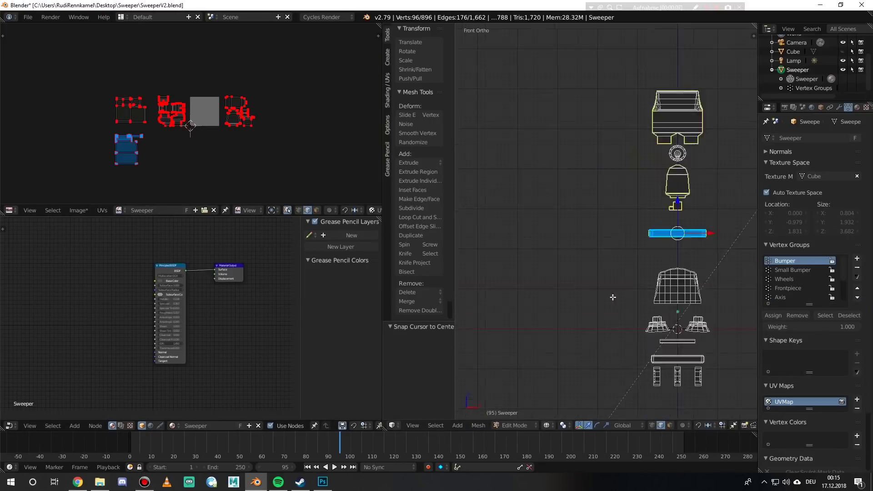
middle_click_drag(612, 296, 646, 309)
scroll(683, 316, "up", 3)
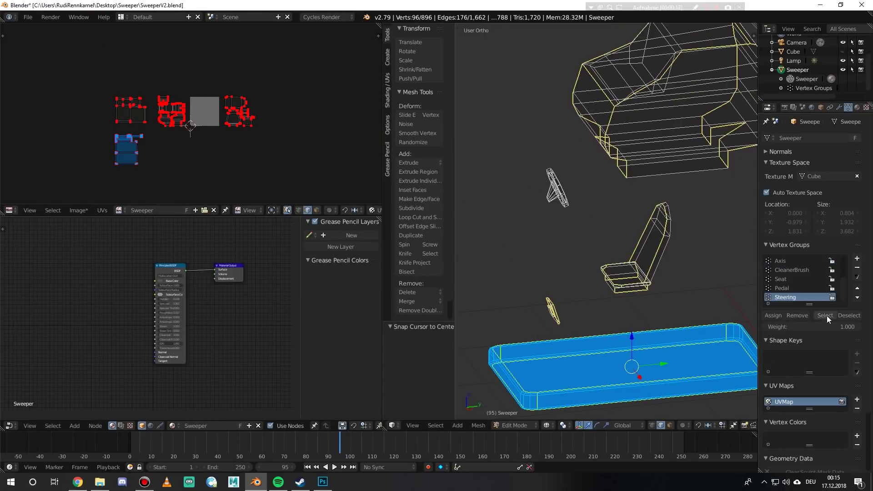
Select the Steering vertex group and unwrap it.
key("a")
left_click(825, 315)
middle_click_drag(672, 253, 642, 272)
key("u")
key("Return")
Mark seams on the steering wheel's inner rim loop and around the hub's front circle.
scroll(642, 272, "up", 3)
key("a")
right_click(603, 291, "alt")
key("space")
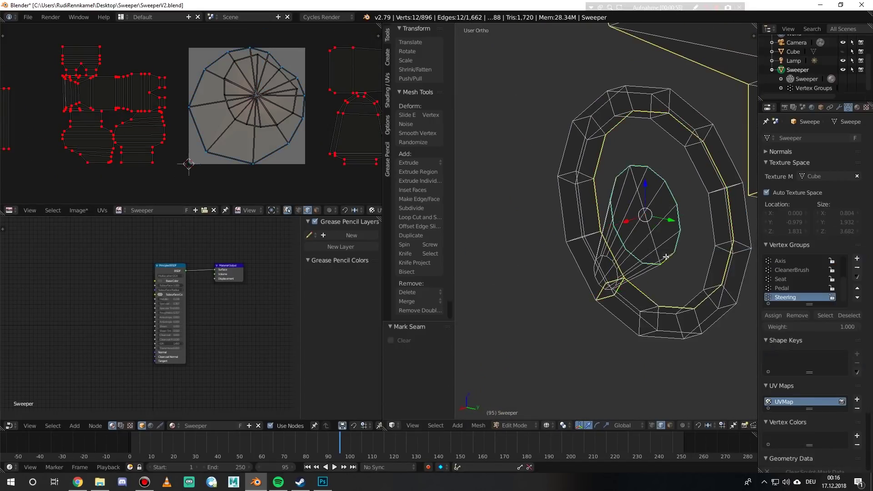
key("Return")
Unwrap the complete steering wheel along its seams.
key("a")
key("u")
left_click(312, 129)
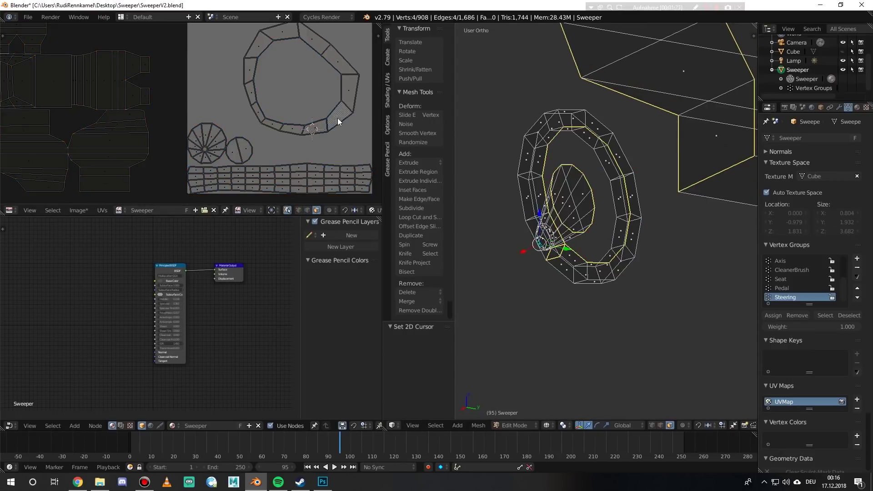
Mark a seam around the end loop of the steering wheel's shaft and unwrap the whole steering part again.
key("KP_Decimal")
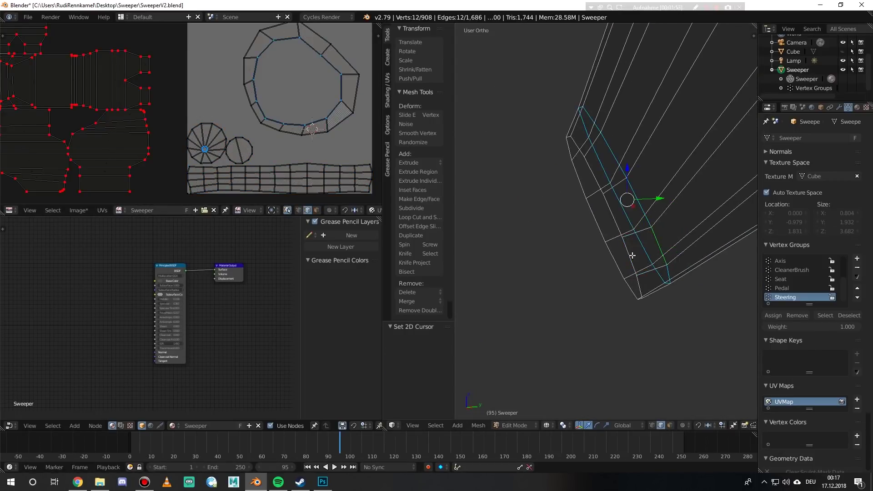
scroll(646, 296, "down", 5)
key("ctrl+l")
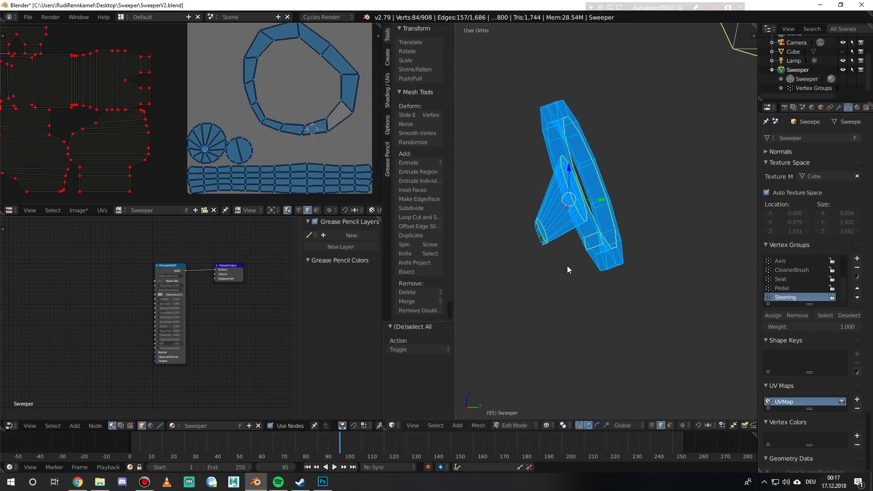
key("u")
left_click(545, 242)
Place the steering wheel's UV islands outside the image square and pin them.
scroll(178, 175, "down", 3)
key("p")
key("KP_Divide")
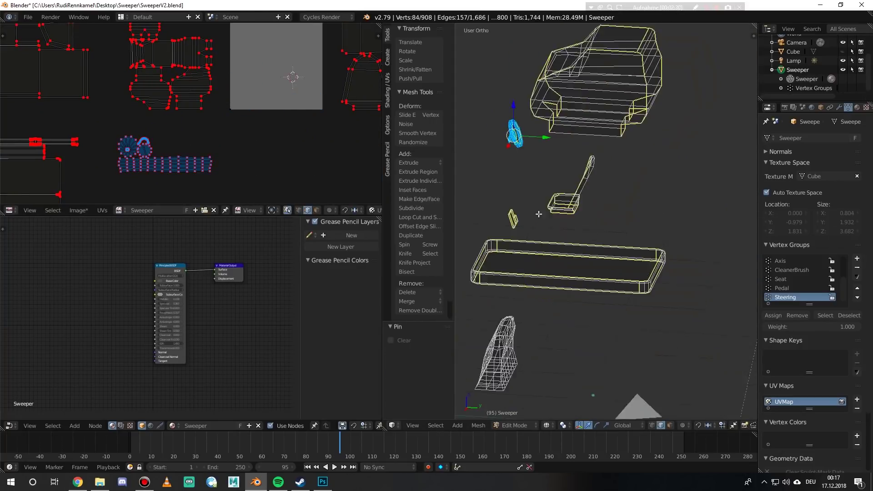
Delete the unneeded edge loop from the tall curved part below the flat frame.
key("l")
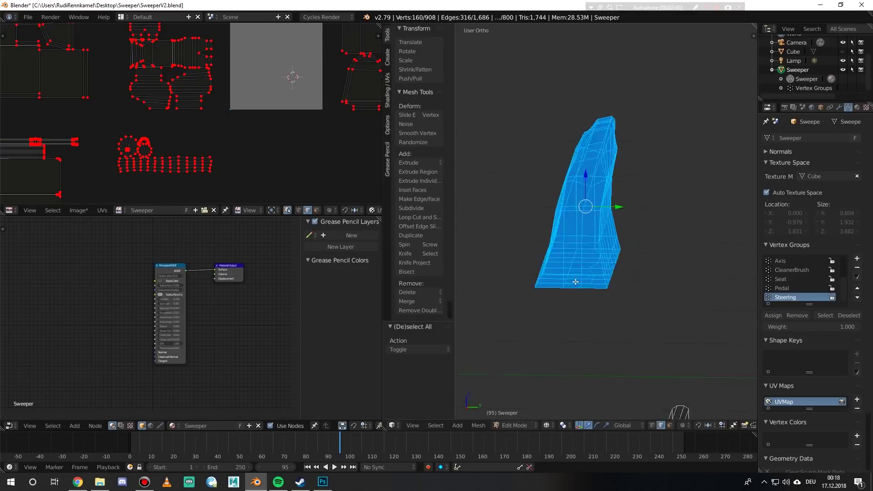
right_click(564, 268, "alt")
scroll(564, 268, "up", 3)
middle_click_drag(564, 268, 594, 312)
right_click(553, 260, "alt+shift")
key("z")
mouse_move(553, 260)
middle_mouse_down()
mouse_move(523, 254)
mouse_move(541, 238)
mouse_move(578, 262)
mouse_move(546, 264)
mouse_move(587, 260)
mouse_move(495, 266)
middle_mouse_up()
scroll(523, 255, "up", 2)
right_click(495, 250, "alt")
key("x")
left_click(523, 226)
Mark seams along the side edge loops of the tall curved part and unwrap the part.
middle_click_drag(552, 265, 587, 182)
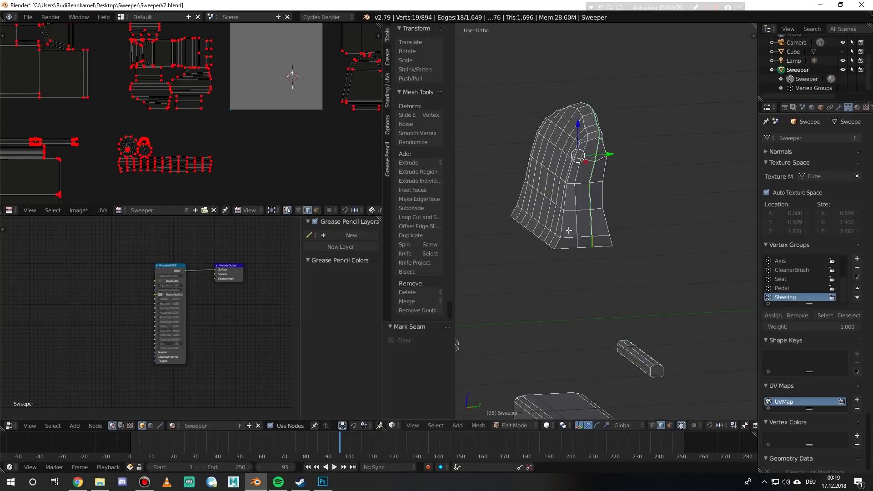
key("c")
left_click(589, 178)
key("u")
left_click(539, 230)
scroll(292, 77, "up", 10)
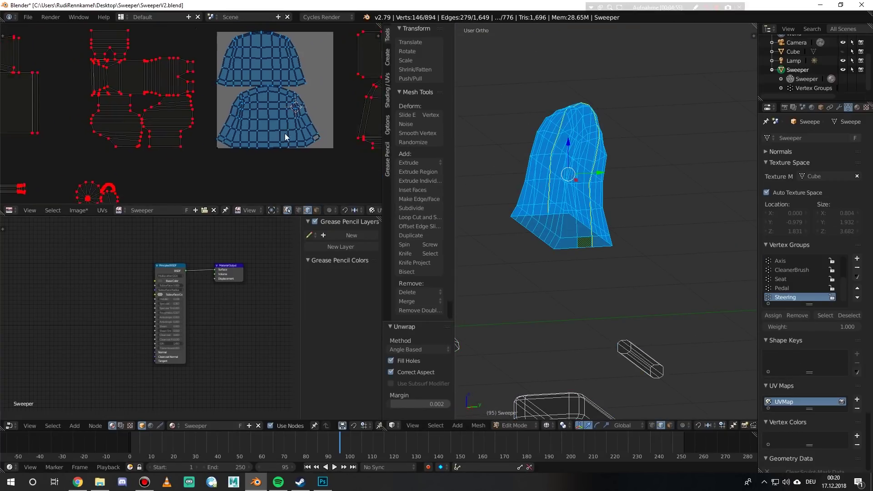
scroll(322, 100, "down", 8)
Select the lower UV island of the curved part, turn it upside down and move it beneath the upper island.
key("a")
key("c")
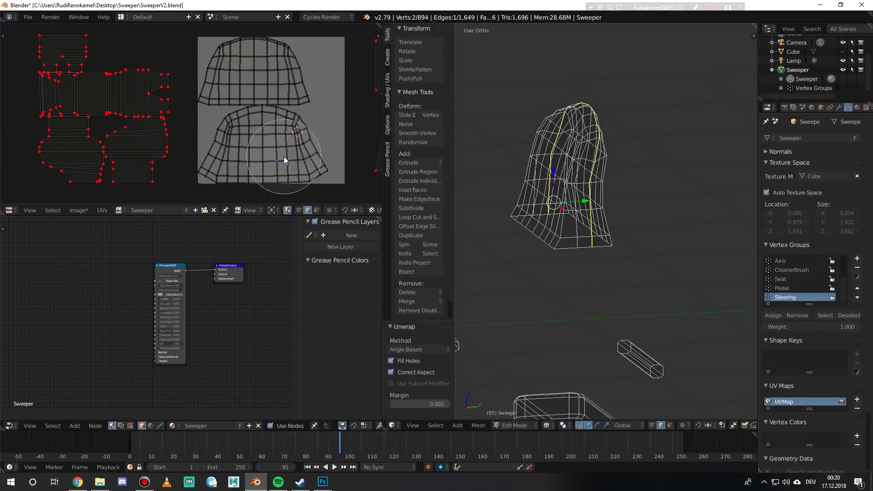
key("a")
left_click_drag(255, 154, 319, 155)
key("c")
left_click(568, 225)
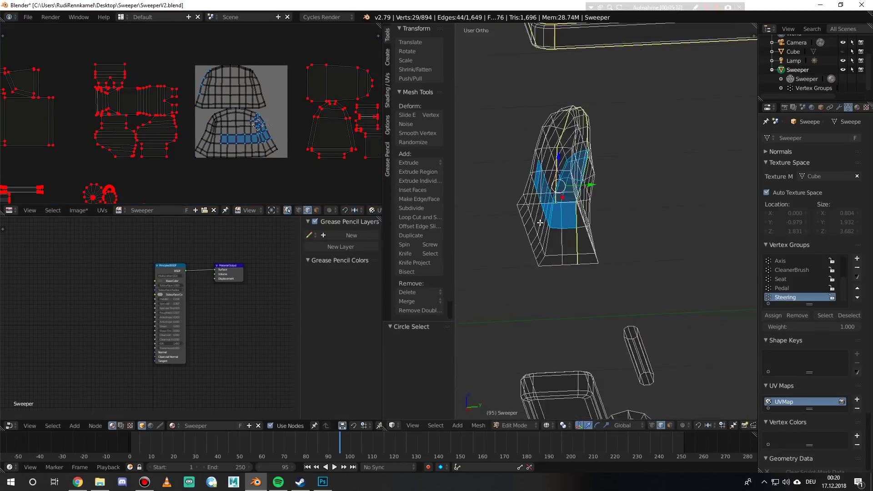
scroll(247, 157, "up", 5)
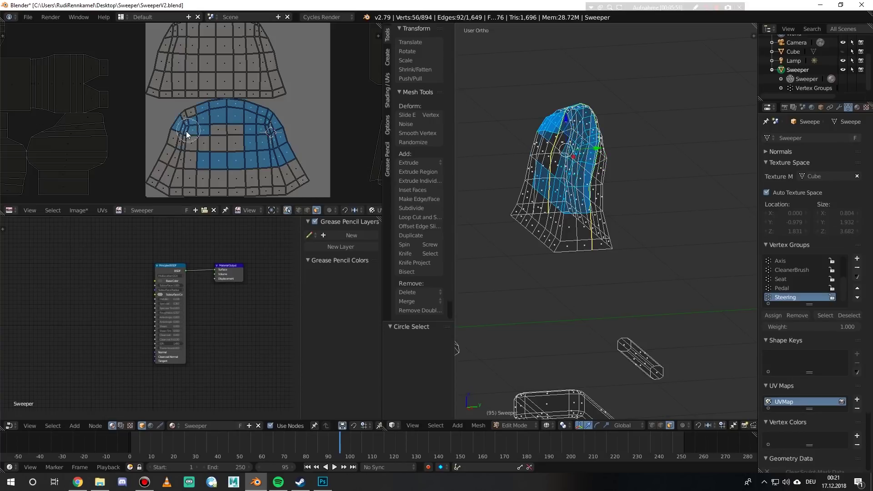
key("g")
left_click(248, 133)
scroll(220, 127, "down", 4)
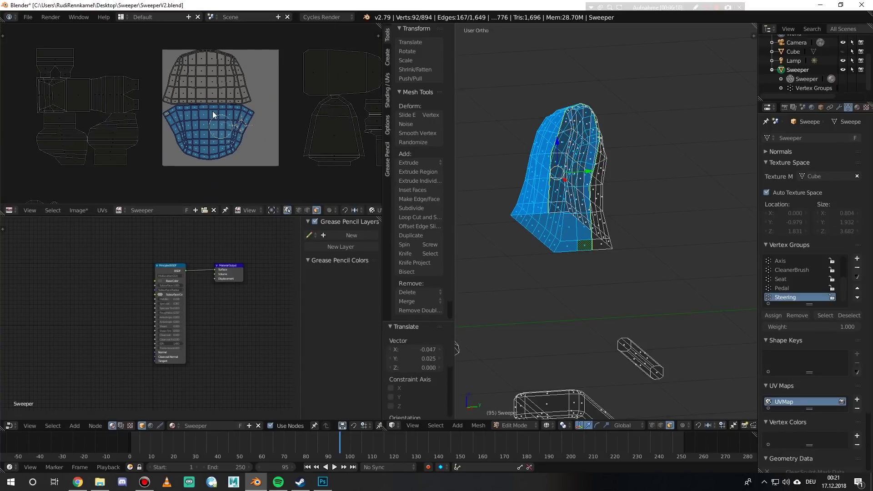
Place the curved part's two UV islands against each other outside the image square and pin them.
key("ctrl+z")
key("ctrl+z")
key("ctrl+z")
scroll(256, 128, "down", 3)
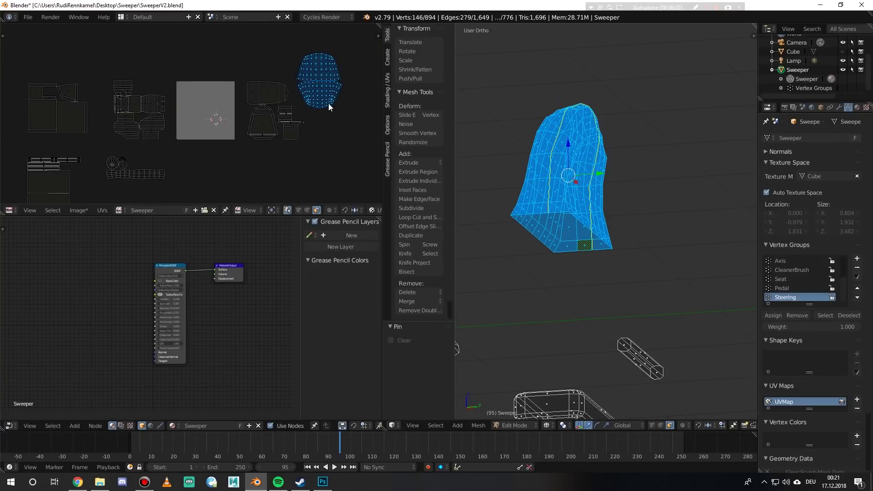
key("a")
Mark seams on the circular ledge loops of one cleaner brush.
scroll(242, 97, "up", 4)
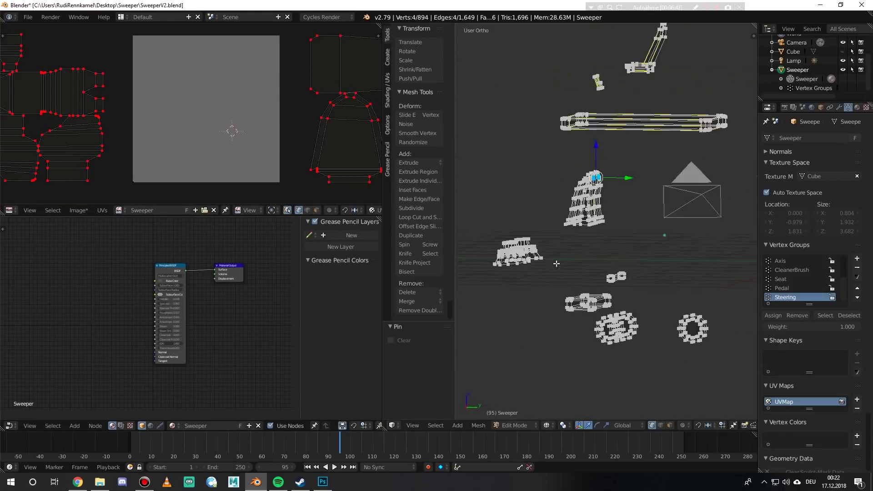
left_click(661, 425)
key("c")
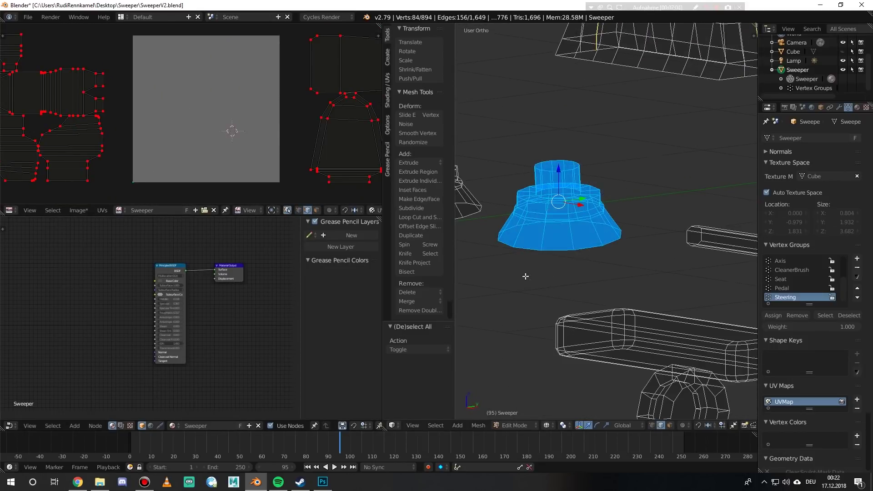
left_click(558, 207, "alt")
scroll(551, 262, "up", 5)
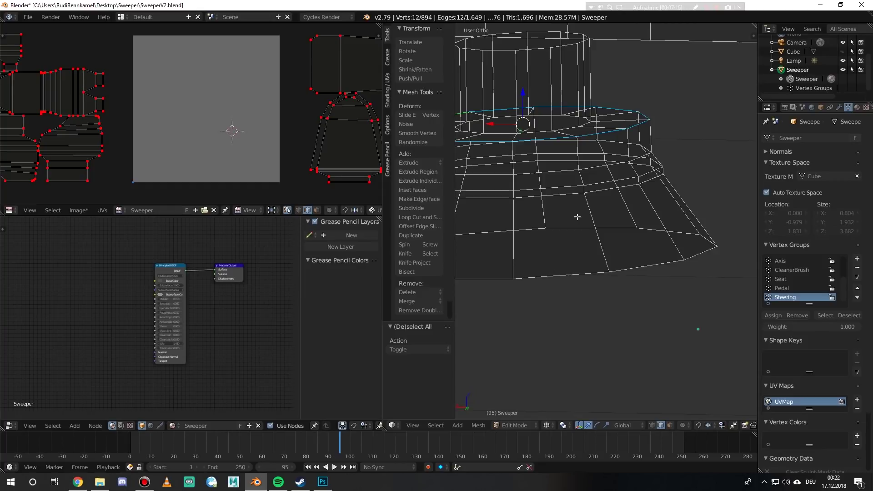
scroll(589, 203, "down", 3)
left_click(582, 200, "alt+shift")
middle_click_drag(582, 201, 610, 245)
Unwrap the whole brush and check in face selection which faces its UV islands belong to.
key("a")
key("a")
key("u")
left_click(541, 282)
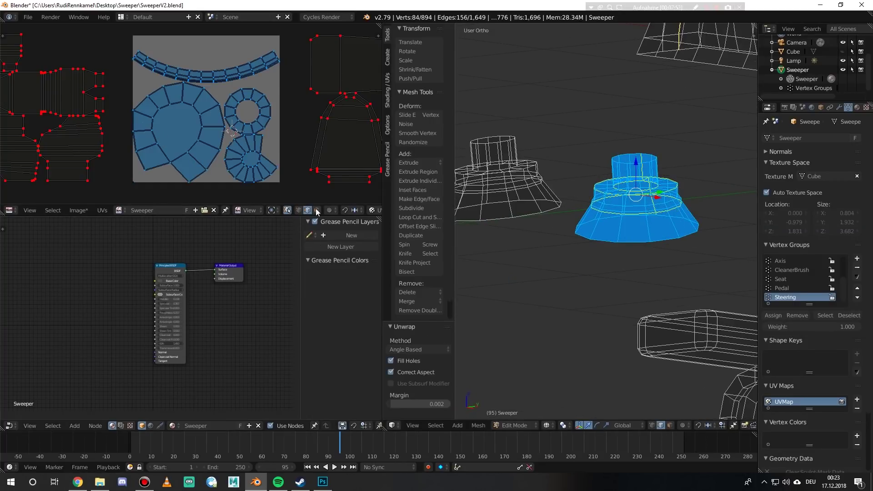
left_click(316, 210)
left_click(179, 95)
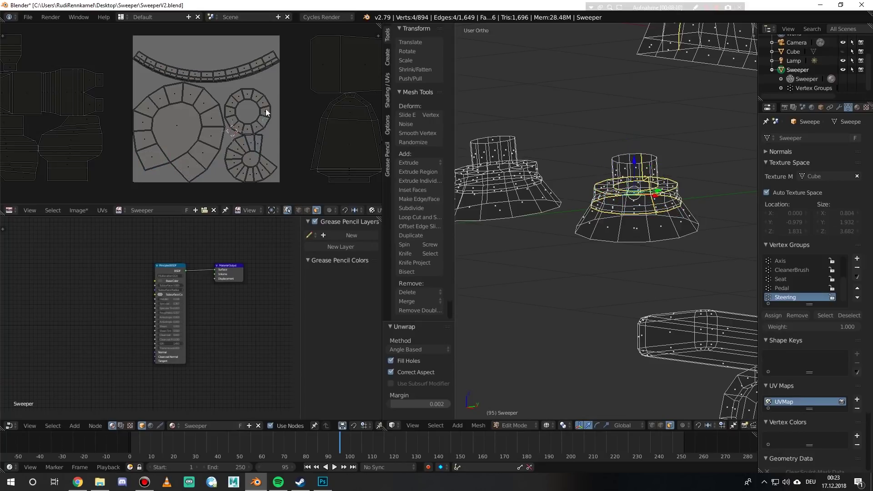
left_click(263, 118)
Select the base, ledge and top circle loops on both brushes as additional seams.
middle_click_drag(523, 236, 536, 247)
scroll(566, 322, "up", 3)
right_click(592, 206, "alt")
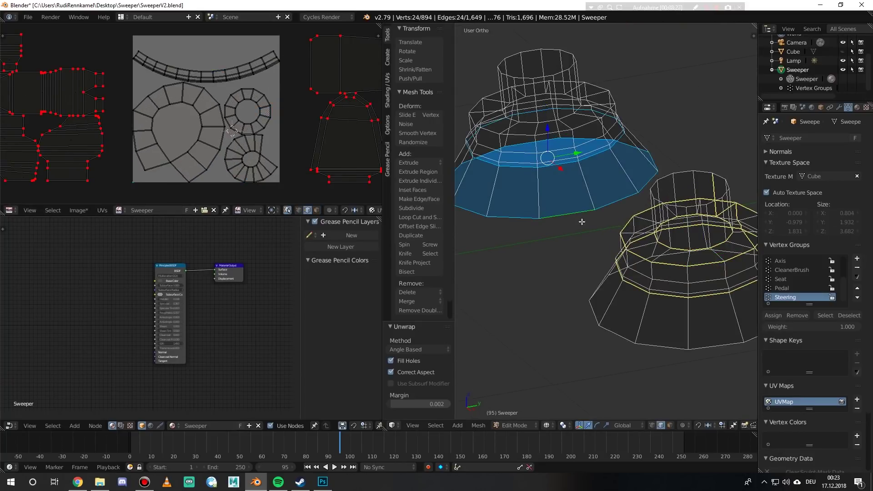
right_click(527, 133, "alt+shift")
right_click(531, 76, "alt+shift")
middle_click_drag(531, 77, 559, 103)
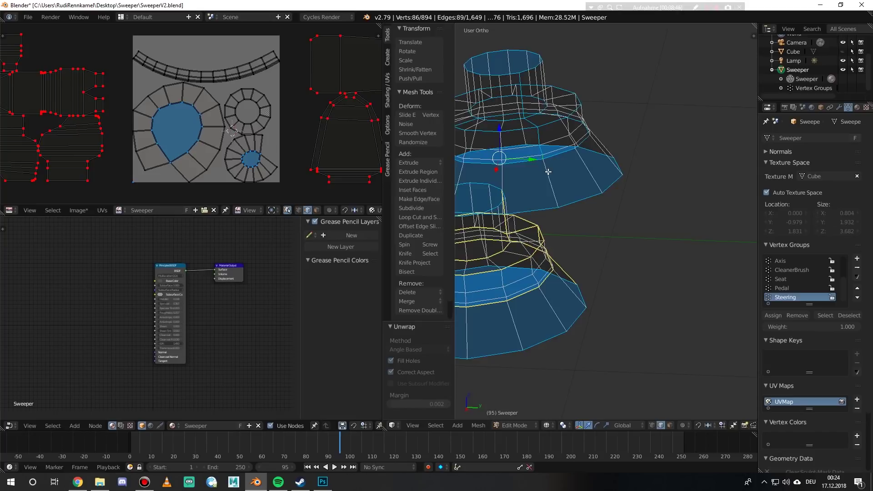
Unwrap both complete brushes together and place their UV islands outside the image square.
scroll(549, 172, "down", 4)
key("ctrl+l")
scroll(270, 196, "down", 3)
key("g")
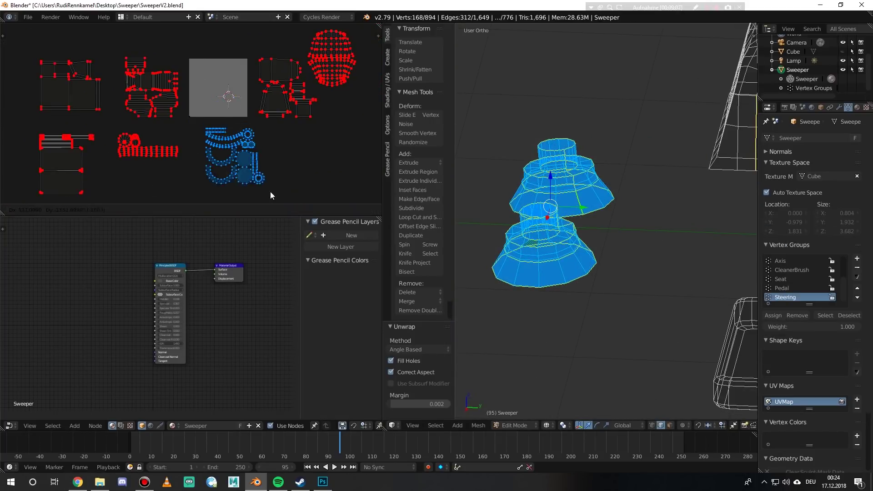
left_click(270, 196)
key("a")
Mark seams on the rounded box, unwrap it and pin its UV islands outside the image square.
scroll(548, 218, "down", 4)
middle_click_drag(549, 218, 552, 256)
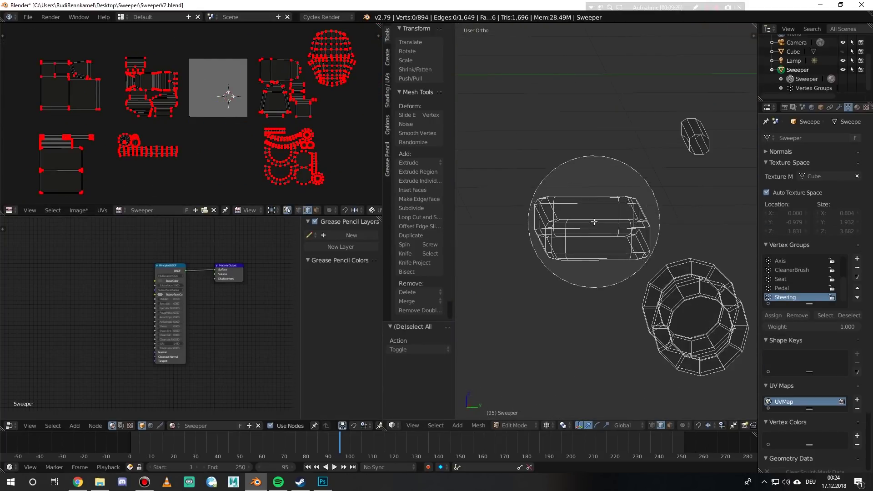
middle_click_drag(570, 225, 609, 277)
scroll(623, 282, "down", 4)
left_click(623, 282, "alt+shift")
key("ctrl+e")
left_click(623, 282)
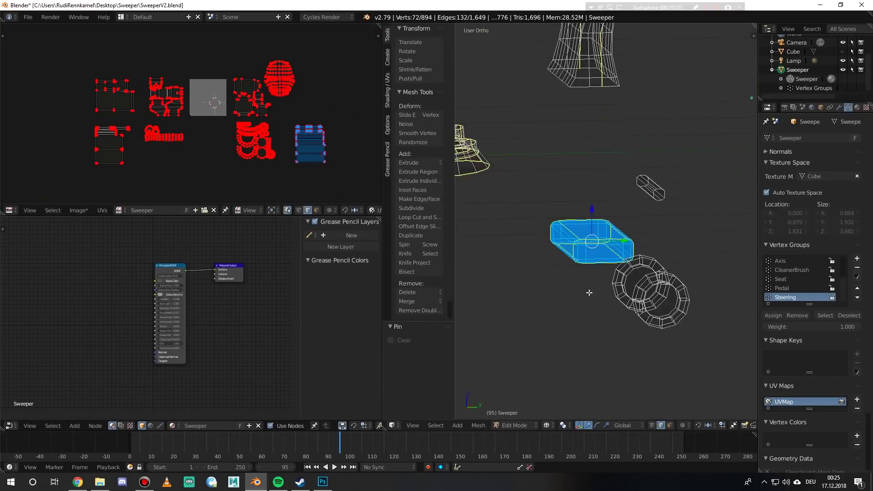
Unwrap the small rod near the box and pin its UV islands outside the image square.
key("a")
scroll(632, 241, "up", 3)
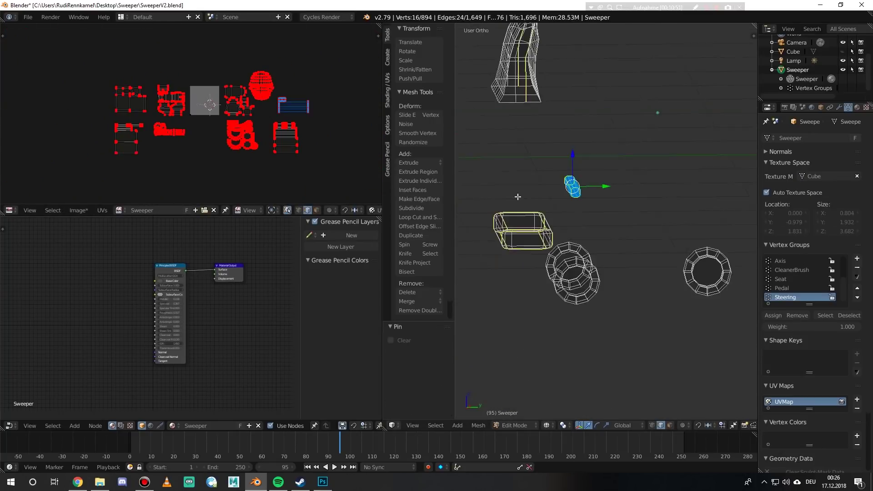
Mark seams around the outer and inner rim loops on both sides of one wheel, plus a crosswise seam.
scroll(617, 248, "up", 8)
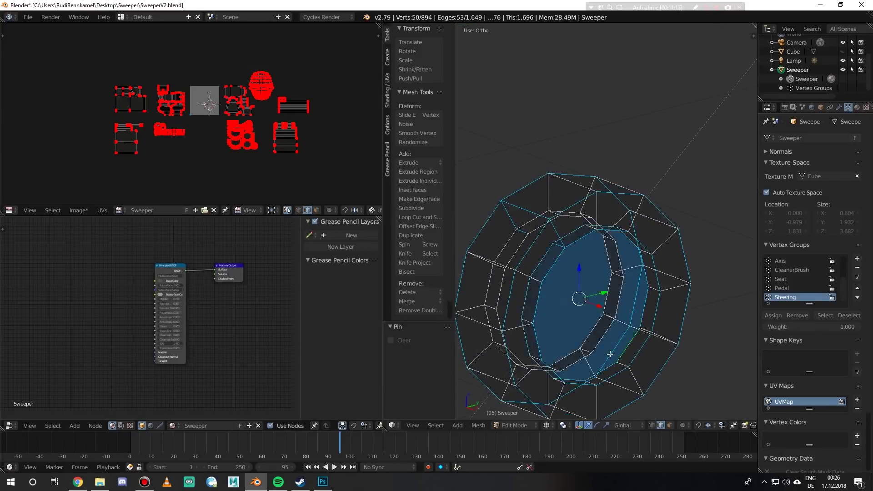
scroll(624, 287, "up", 3)
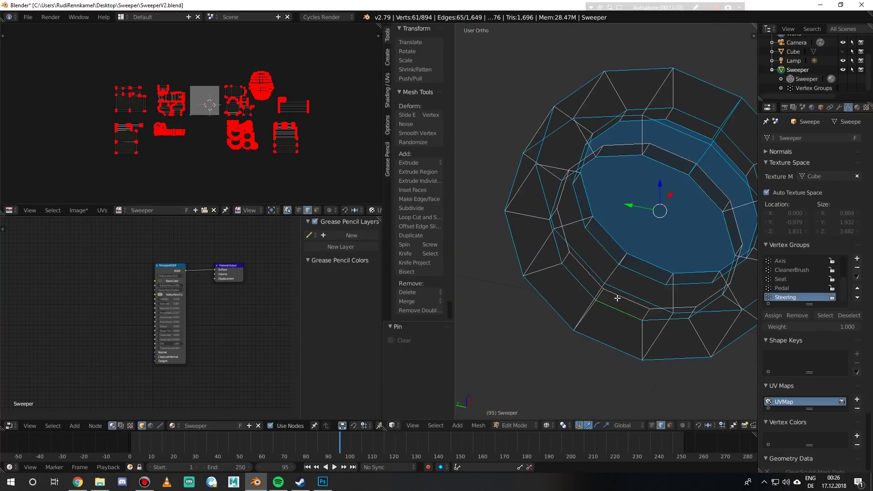
scroll(624, 287, "down", 4)
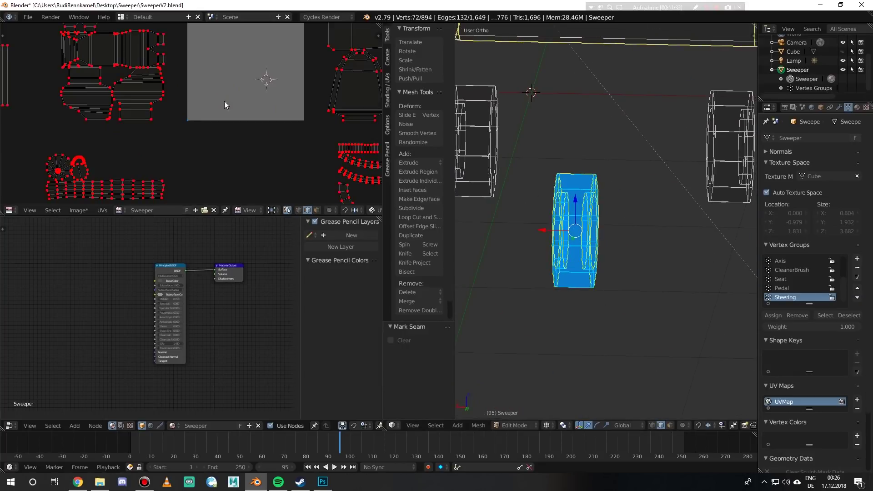
Unwrap the complete wheel along its marked seams.
scroll(224, 103, "up", 3)
key("e")
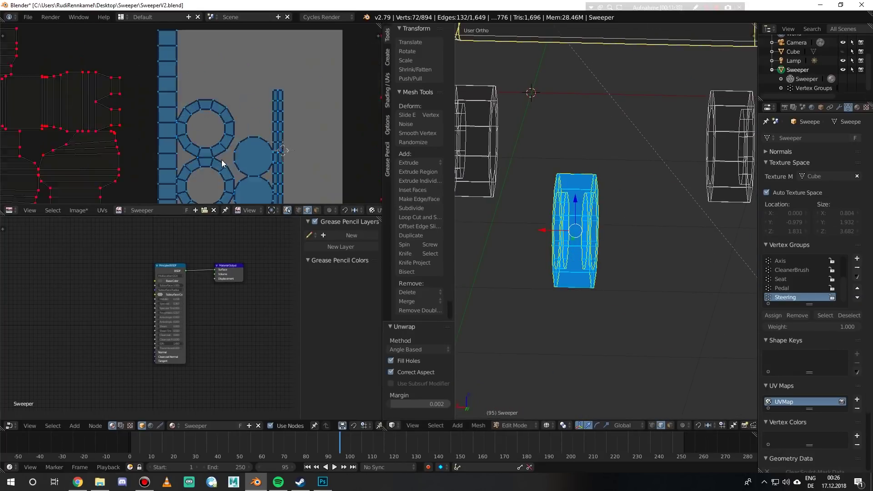
scroll(225, 136, "down", 3)
left_click(359, 165)
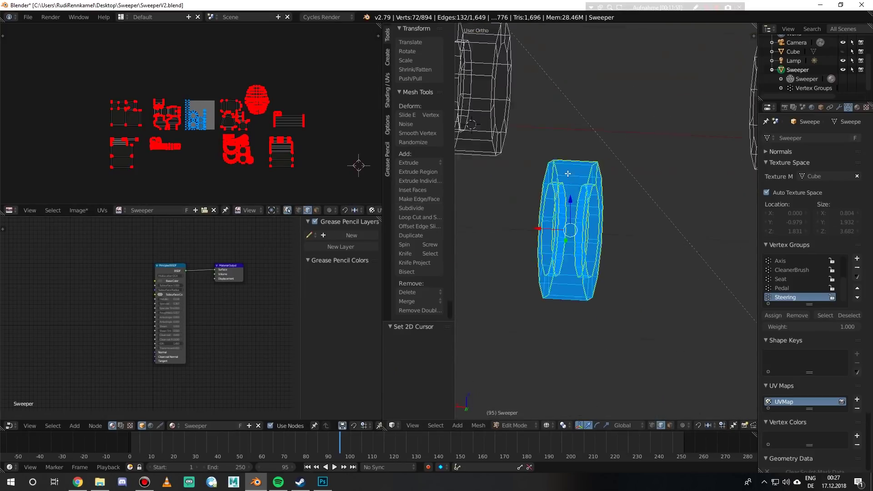